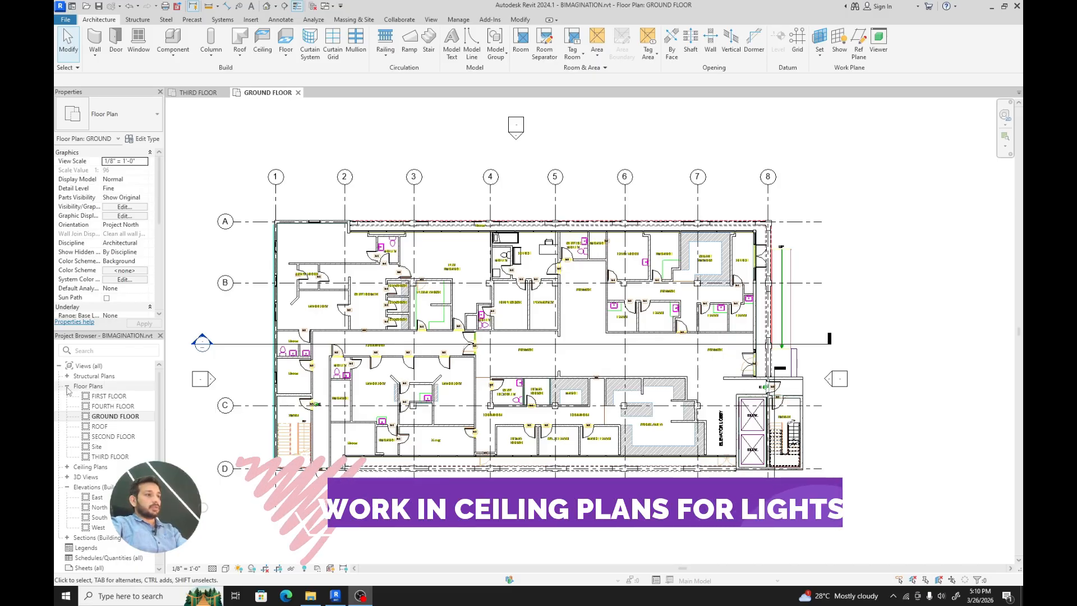
Open the GROUND FLOOR reflected ceiling plan and compare it with the ground floor plan
{"action": "left_click", "coordinate": [67, 467]}
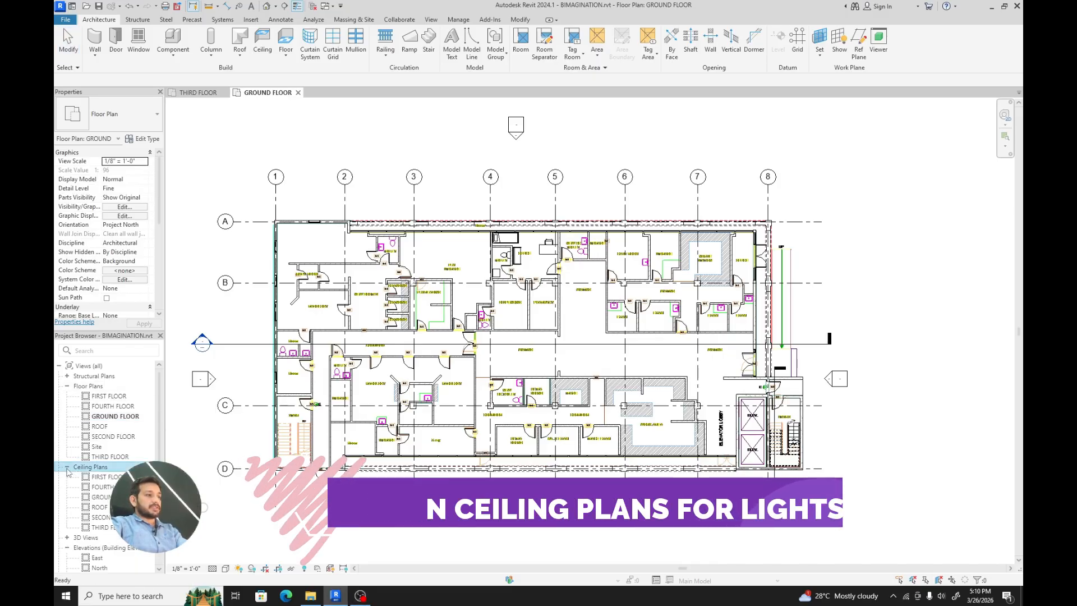
{"action": "left_click", "coordinate": [67, 386]}
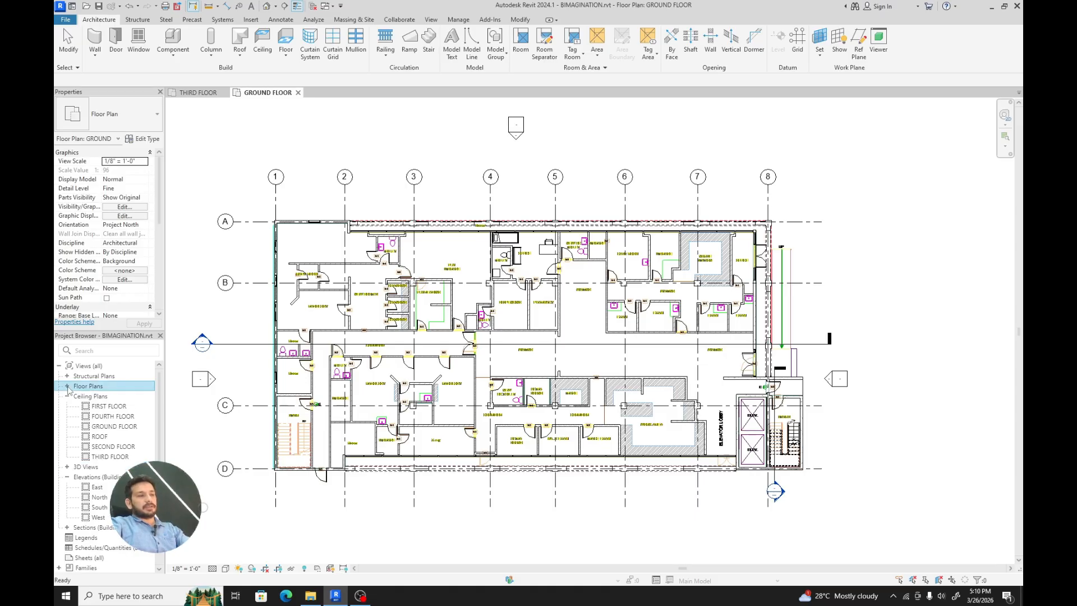
{"action": "left_click", "coordinate": [115, 427]}
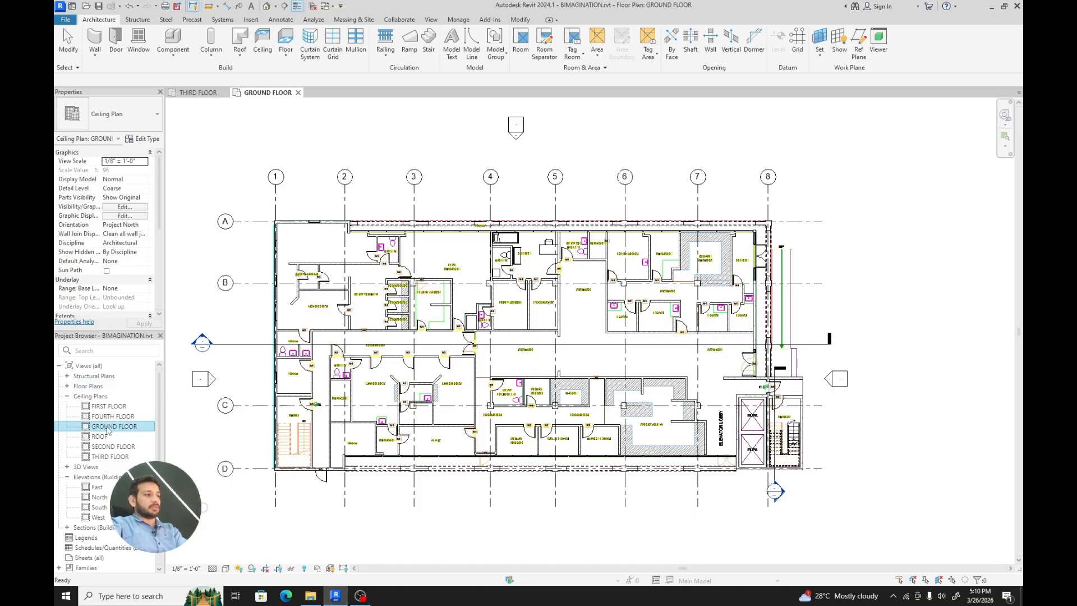
{"action": "key", "text": "Escape"}
{"action": "key", "text": "Escape"}
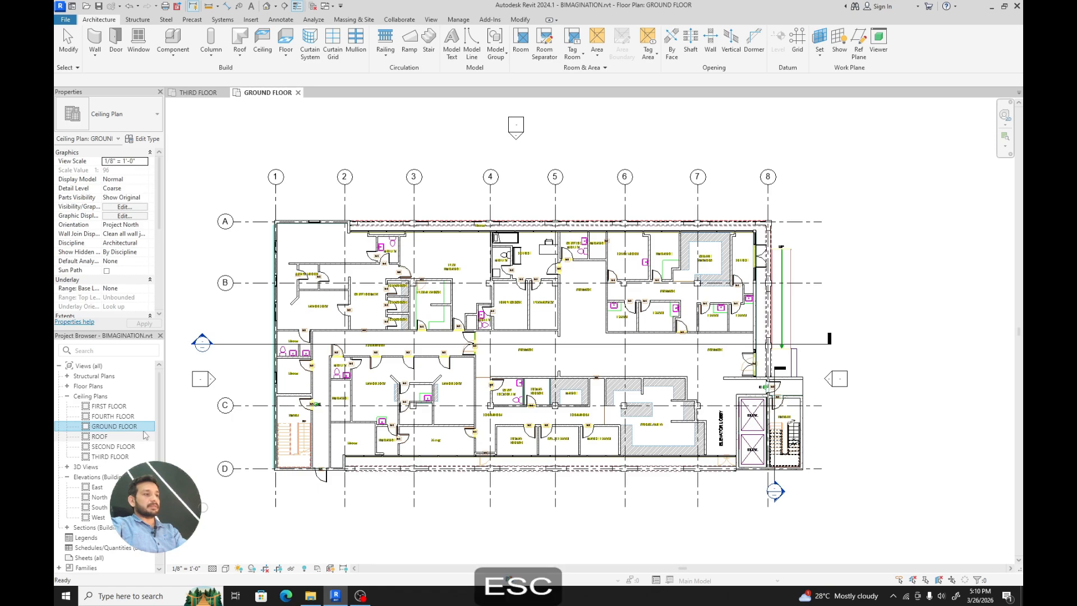
{"action": "double_click", "coordinate": [134, 426]}
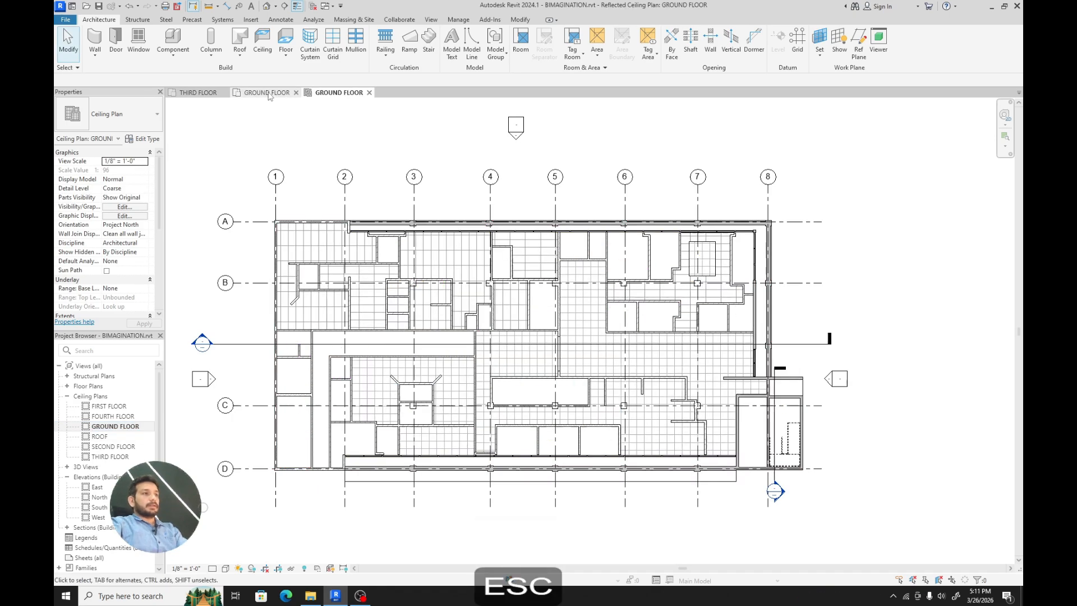
{"action": "left_click", "coordinate": [250, 94]}
{"action": "left_click", "coordinate": [324, 93]}
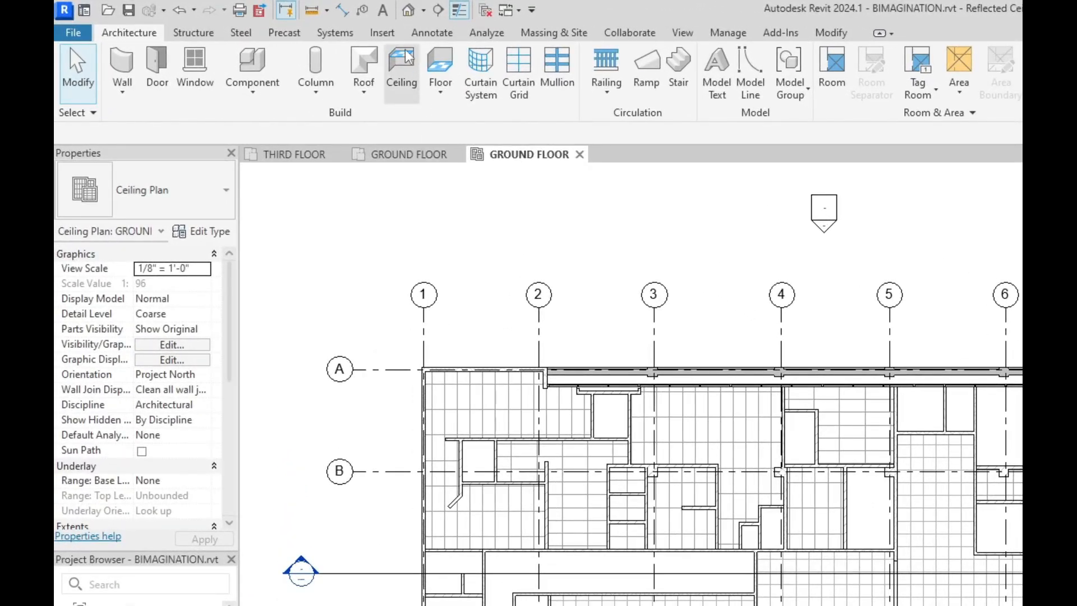
Start placing a lighting fixture, agree to load a family, and browse to the US library's Lighting > Architectural > Internal folder
{"action": "left_click", "coordinate": [335, 35]}
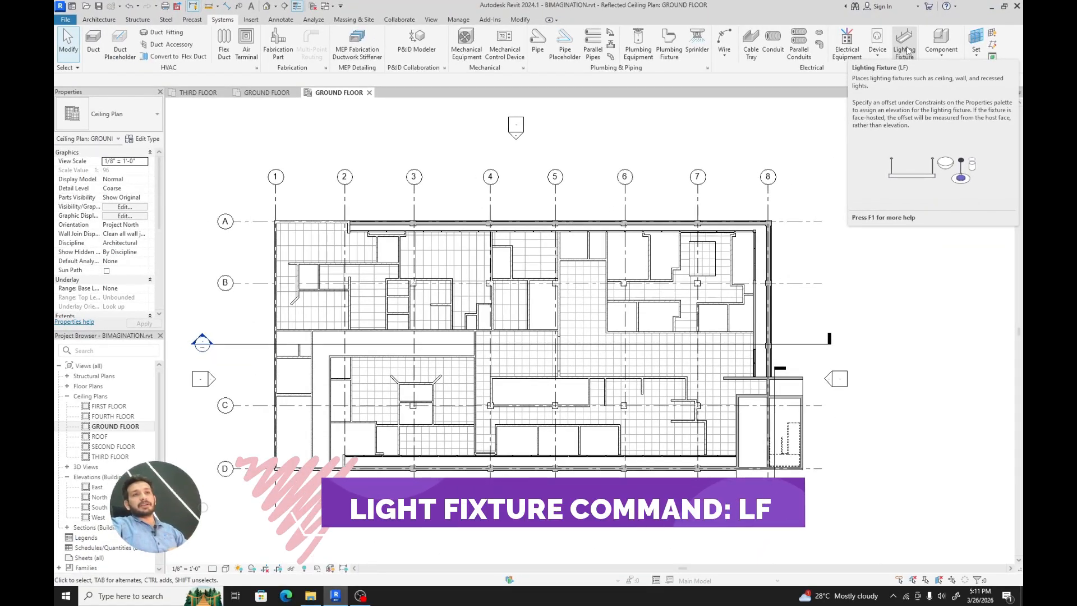
{"action": "left_click", "coordinate": [907, 50]}
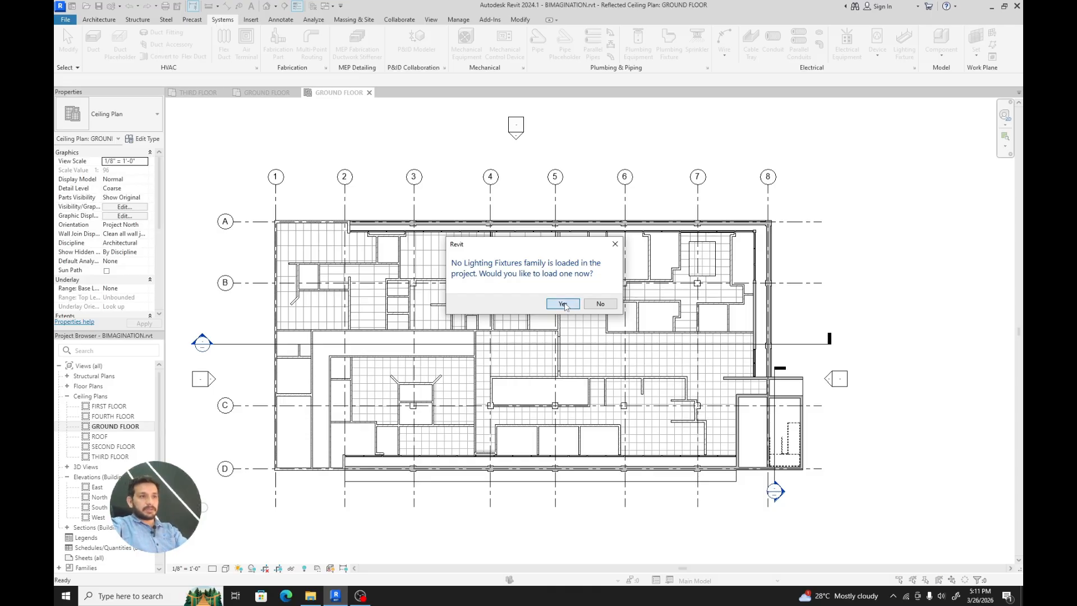
{"action": "left_click", "coordinate": [563, 304]}
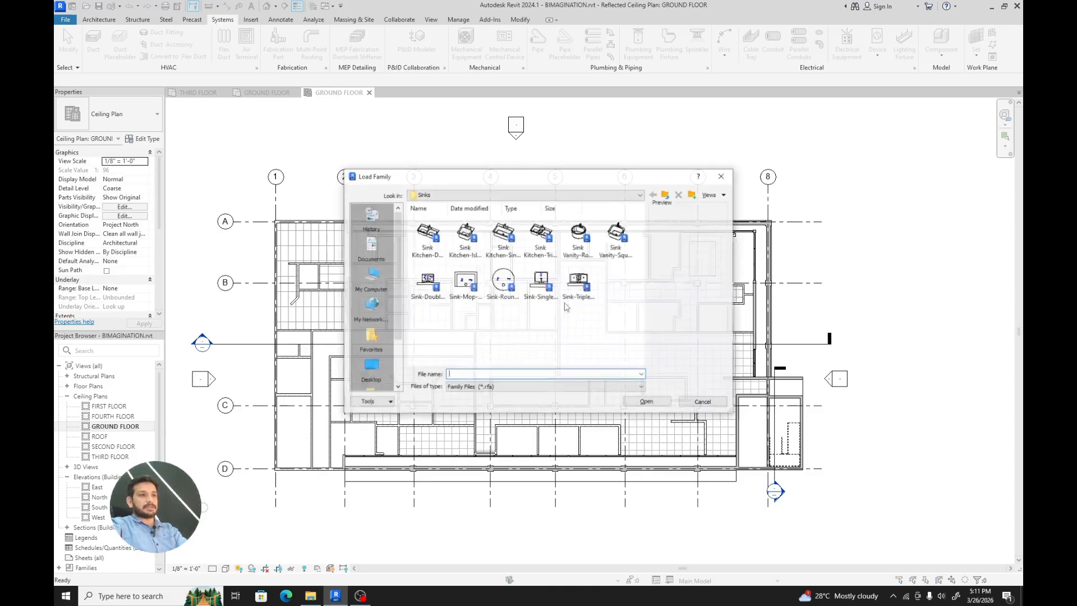
{"action": "left_click", "coordinate": [666, 194]}
{"action": "left_click", "coordinate": [665, 194]}
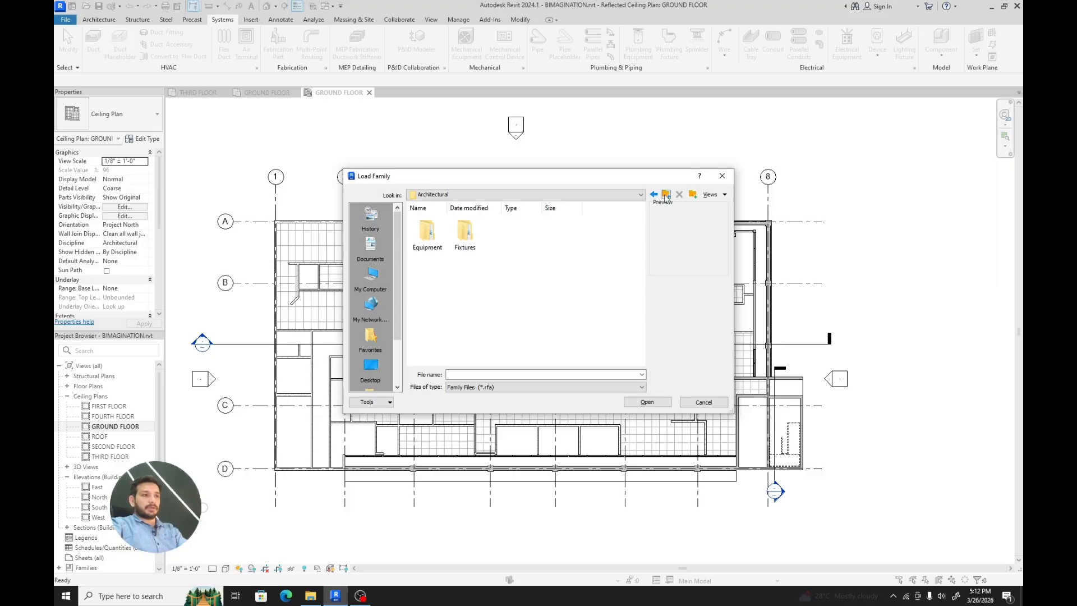
{"action": "left_click", "coordinate": [665, 195]}
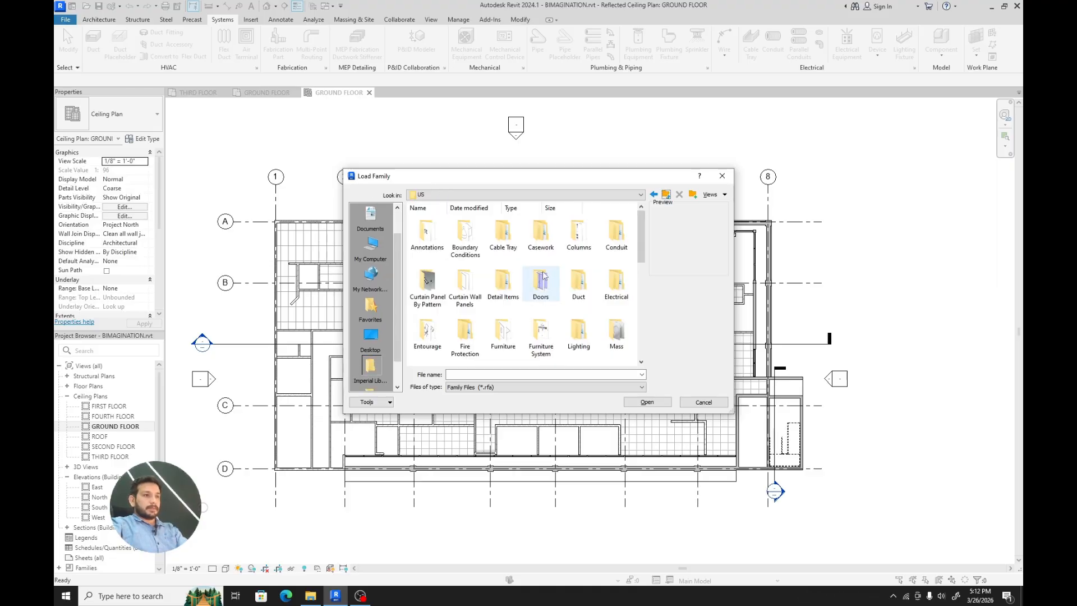
{"action": "scroll", "coordinate": [642, 250], "scroll_direction": "down", "scroll_amount": 2}
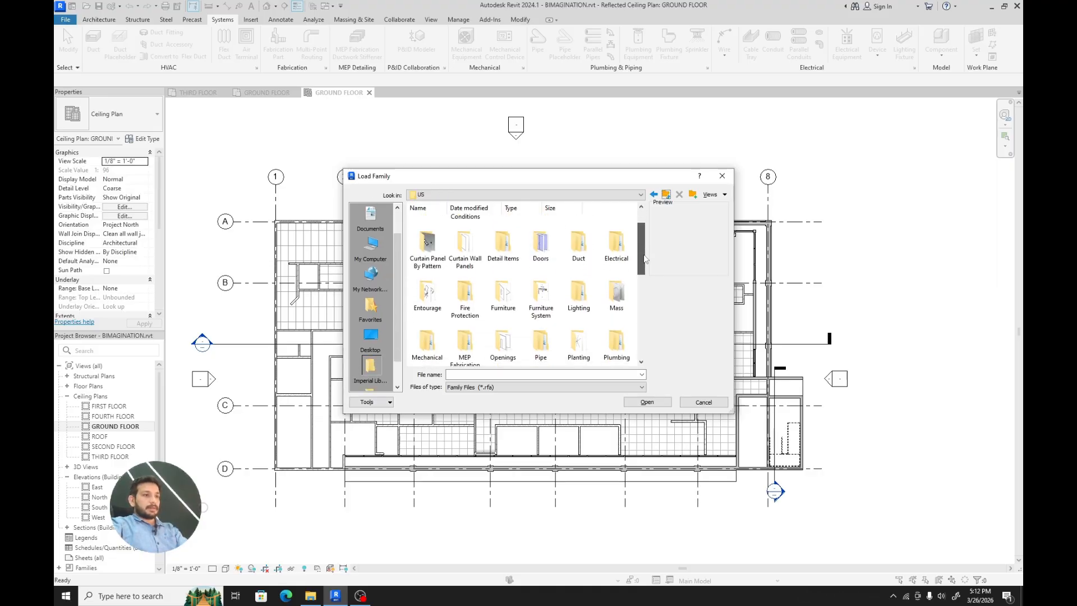
{"action": "double_click", "coordinate": [579, 283]}
{"action": "double_click", "coordinate": [424, 230]}
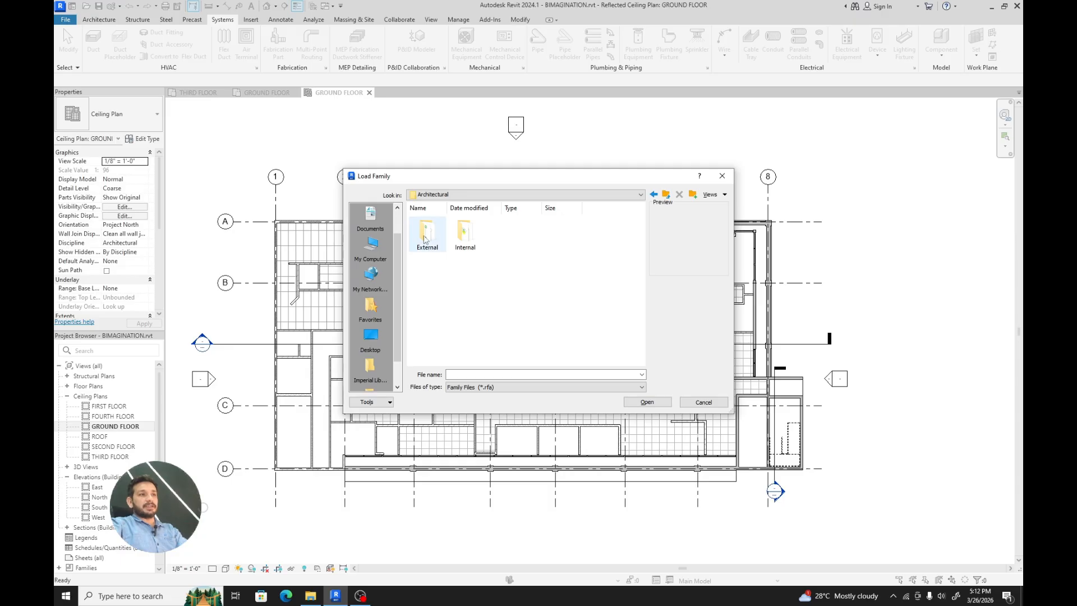
{"action": "double_click", "coordinate": [463, 234]}
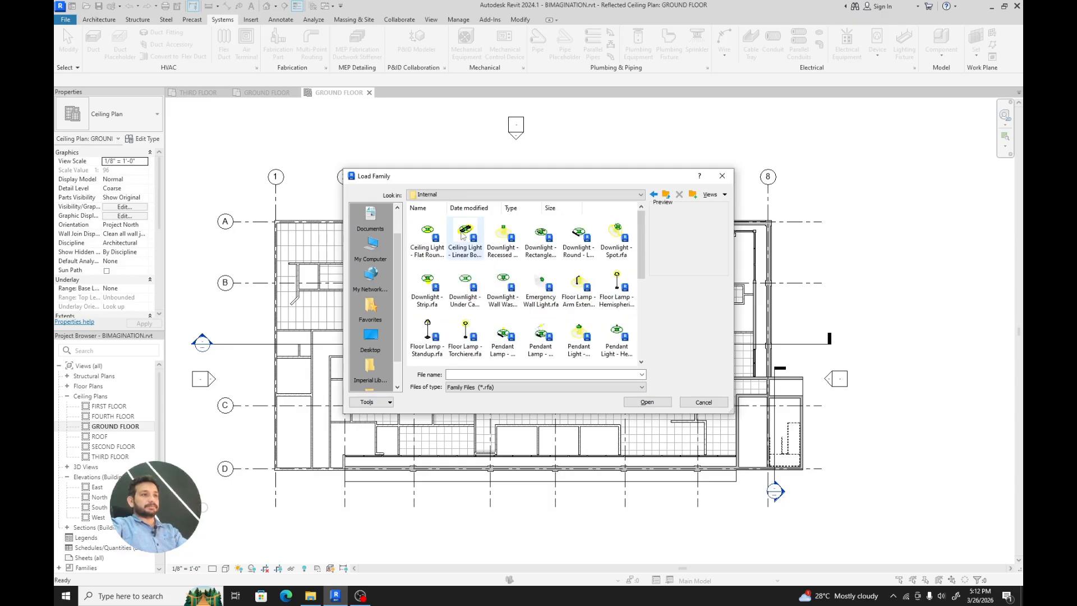
Preview the Ceiling Light - Linear Box, Downlight - Recessed Can, Downlight - Rectangle - LED and Downlight - Round - LED families
{"action": "left_click", "coordinate": [463, 235]}
{"action": "left_click_drag", "start_coordinate": [478, 176], "coordinate": [336, 300]}
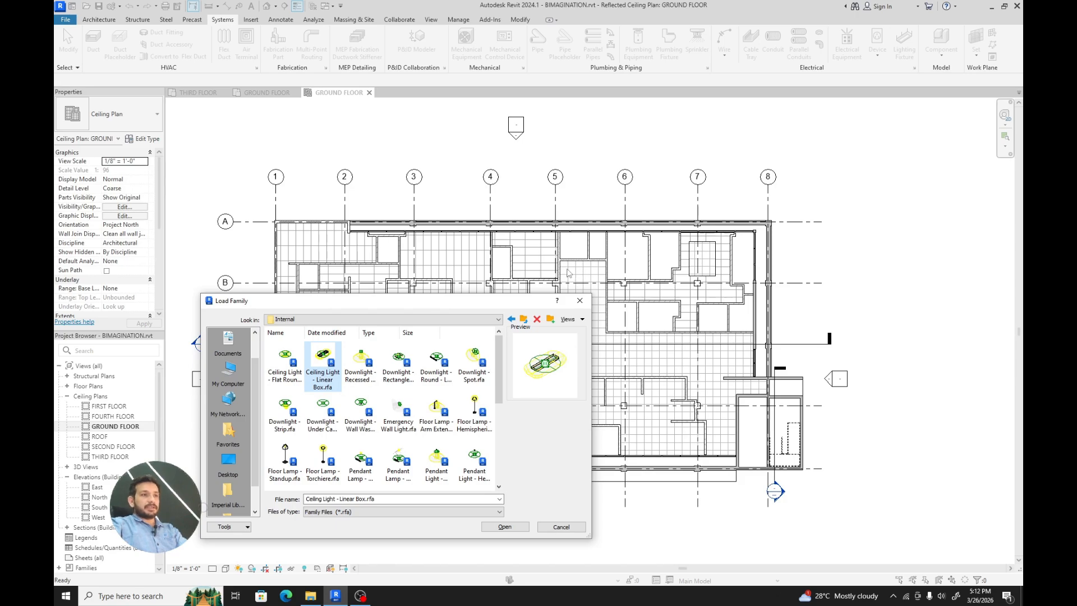
{"action": "left_click_drag", "start_coordinate": [489, 306], "coordinate": [505, 290]}
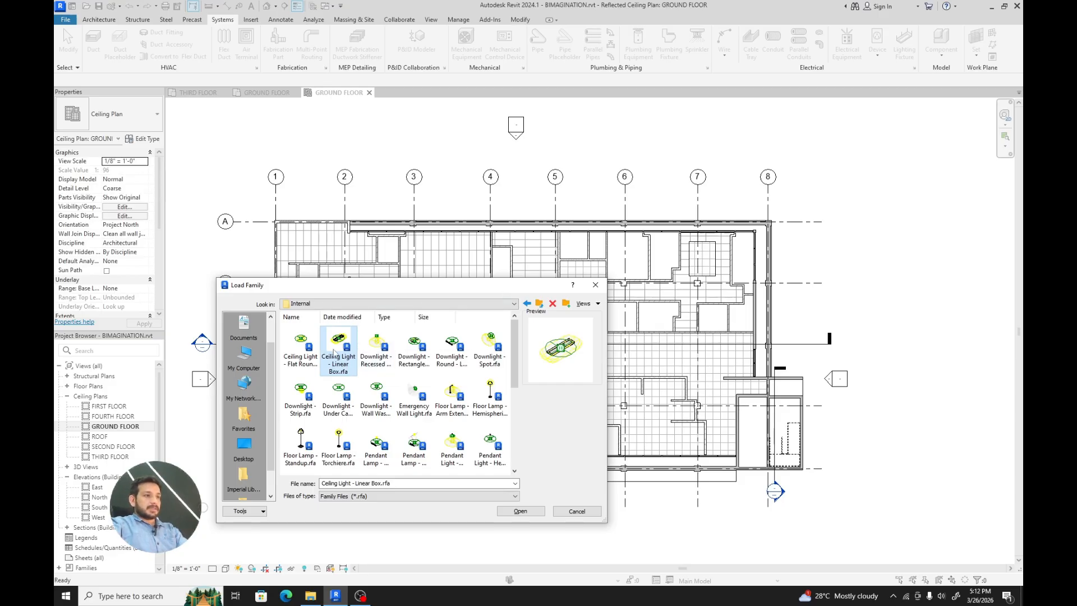
{"action": "left_click", "coordinate": [371, 353]}
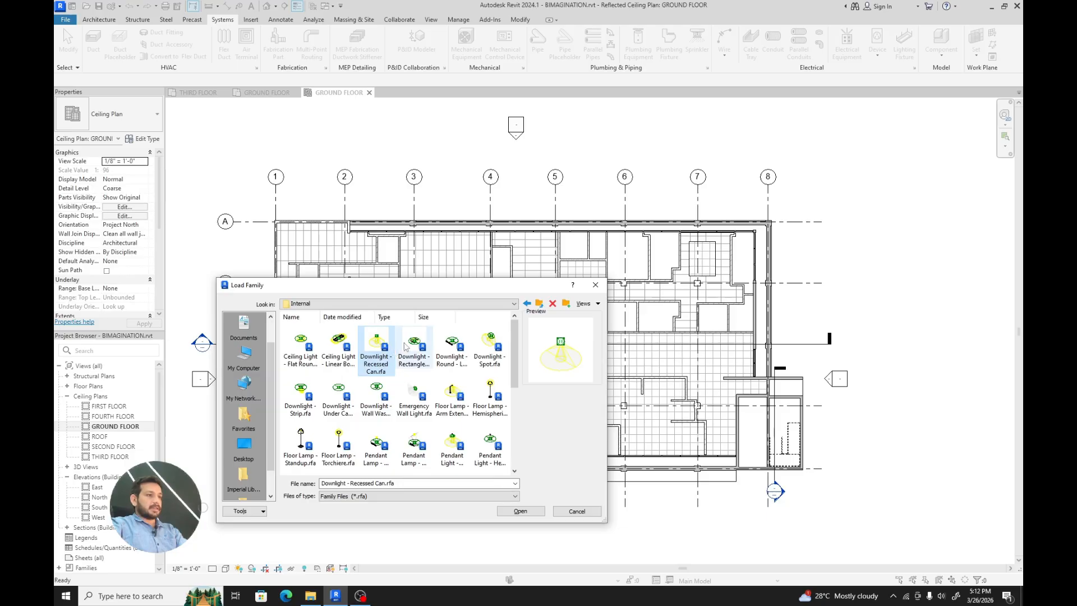
{"action": "left_click", "coordinate": [413, 352]}
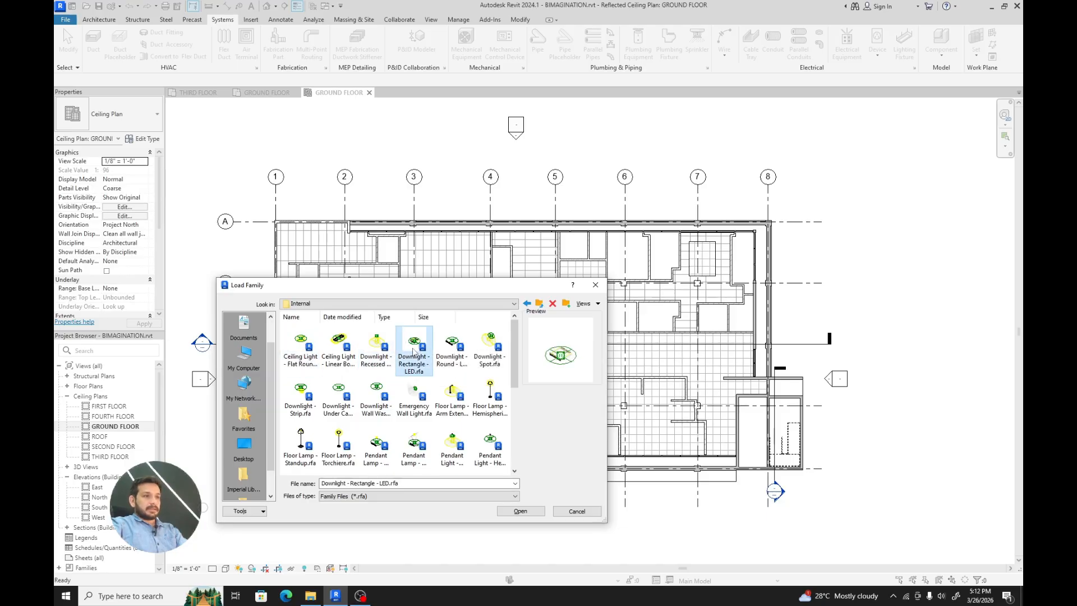
{"action": "left_click", "coordinate": [457, 352]}
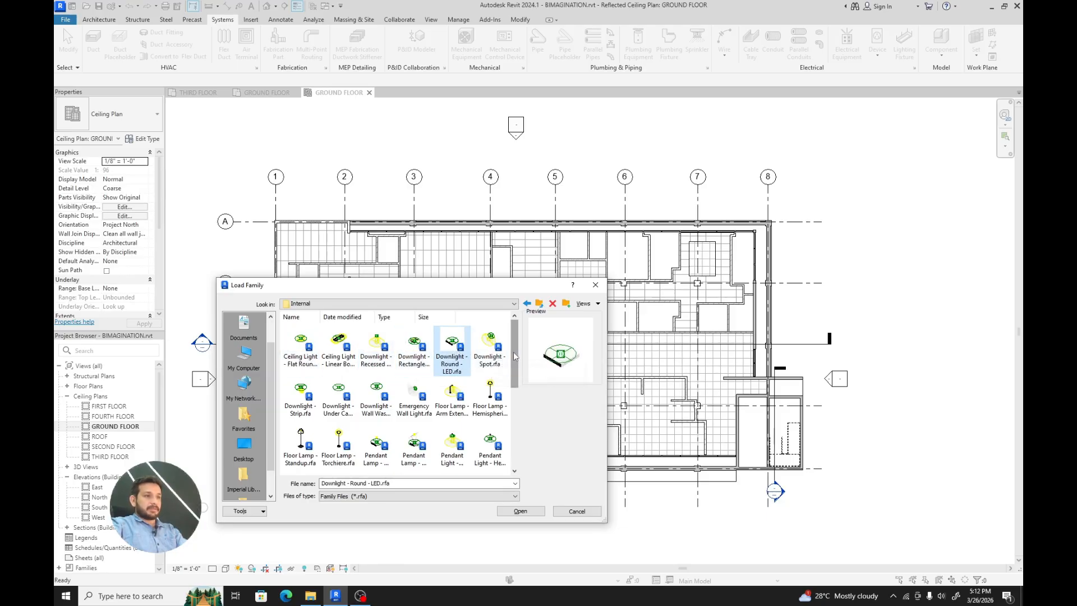
{"action": "left_click_drag", "start_coordinate": [515, 357], "coordinate": [514, 427]}
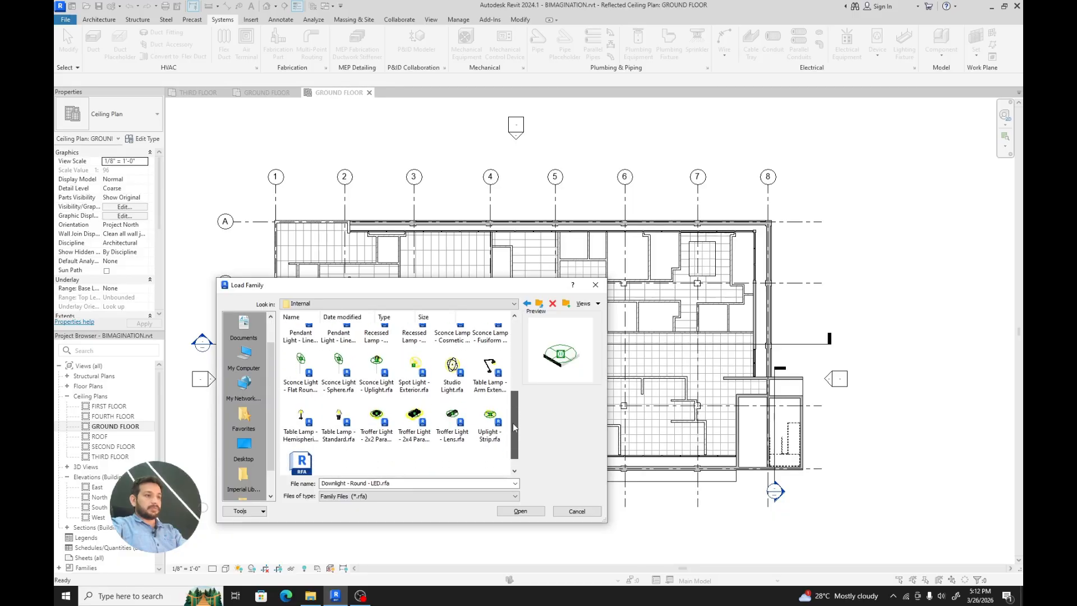
Load the Troffer Light - 2x2 Parabolic, Troffer Light - 2x4 Parabolic, Downlight - Under Cabinet and Downlight - Recessed Can families together
{"action": "left_click", "coordinate": [376, 413]}
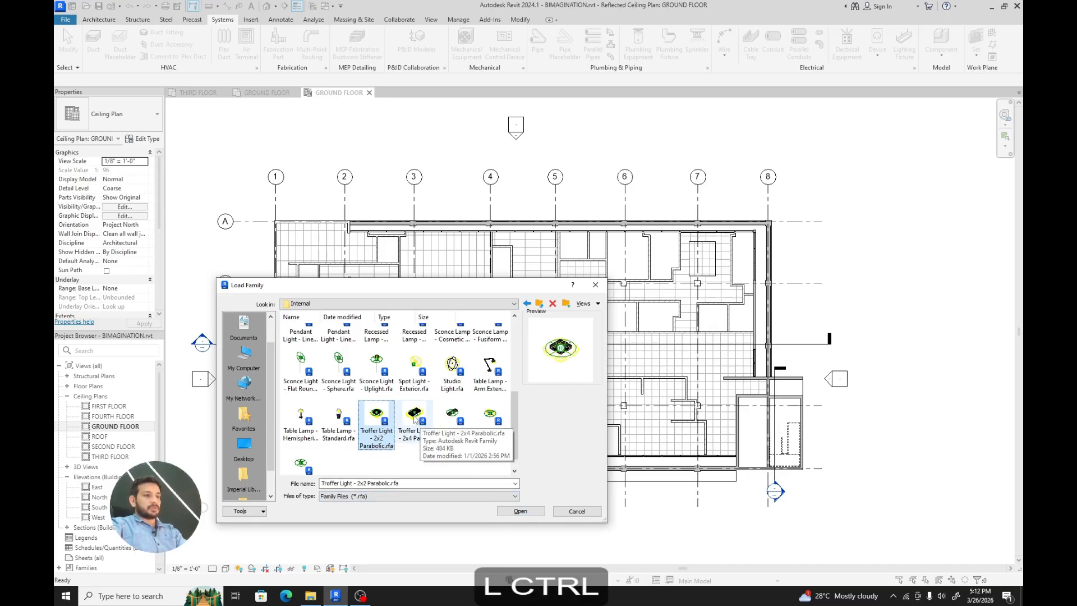
{"action": "left_click", "coordinate": [415, 418], "text": "ctrl"}
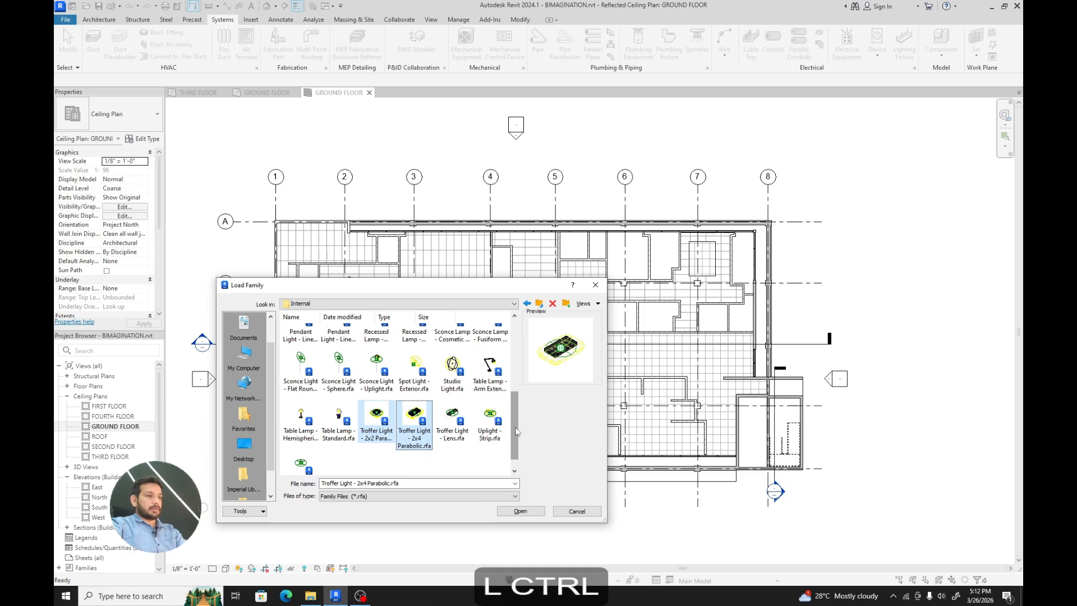
{"action": "left_click_drag", "start_coordinate": [516, 430], "coordinate": [523, 359]}
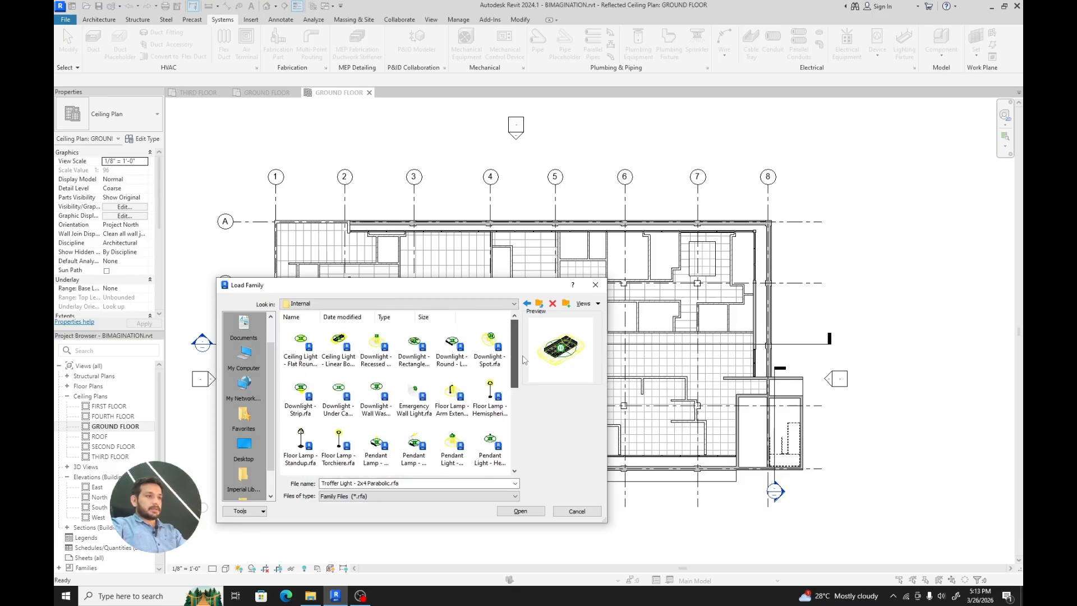
{"action": "left_click", "coordinate": [338, 392]}
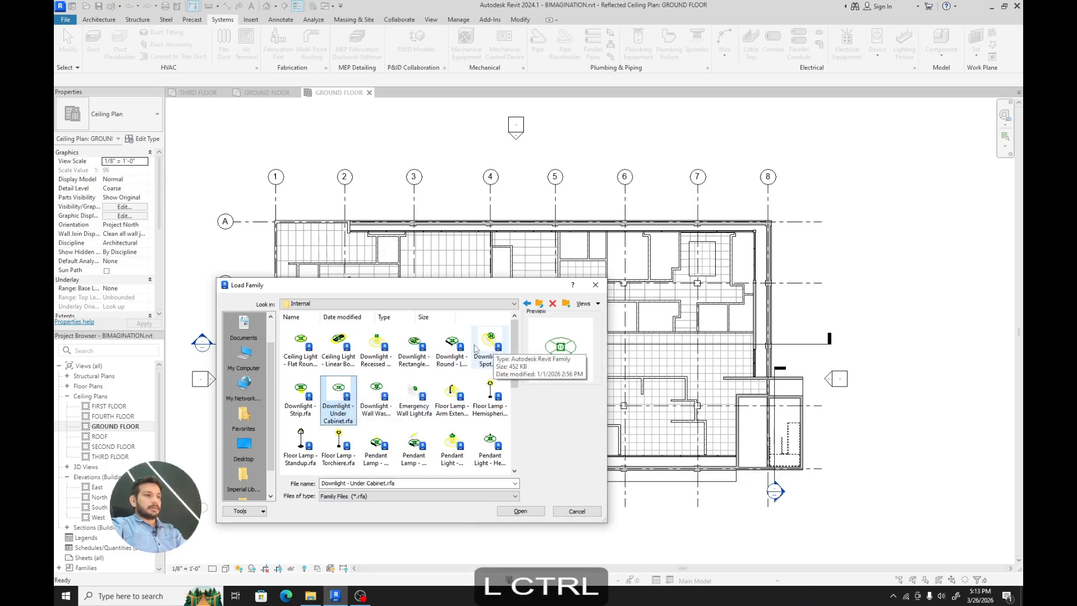
{"action": "left_click", "coordinate": [373, 343]}
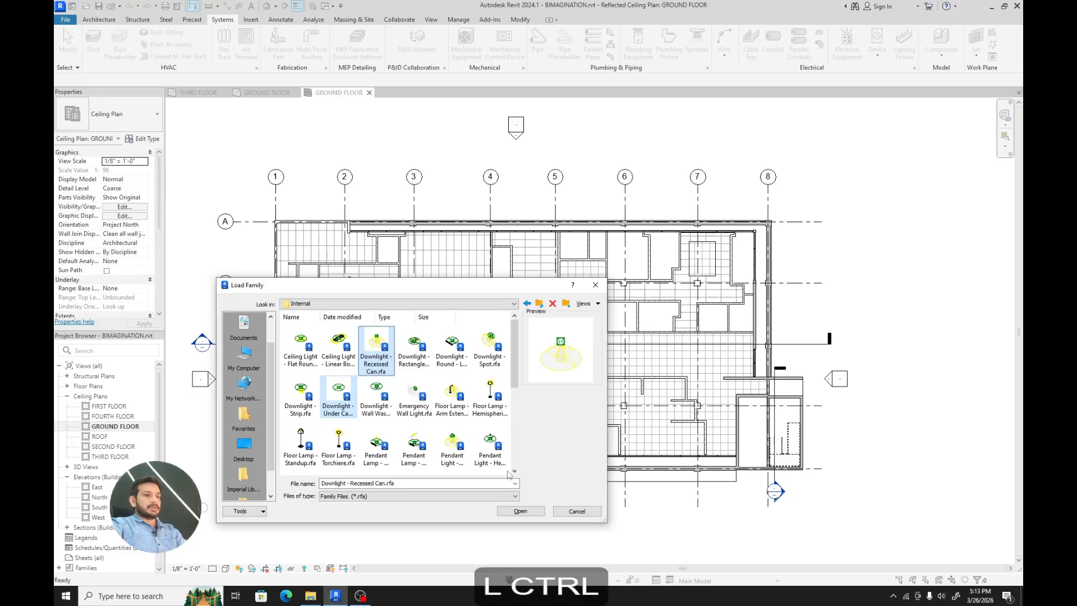
{"action": "left_click", "coordinate": [520, 511]}
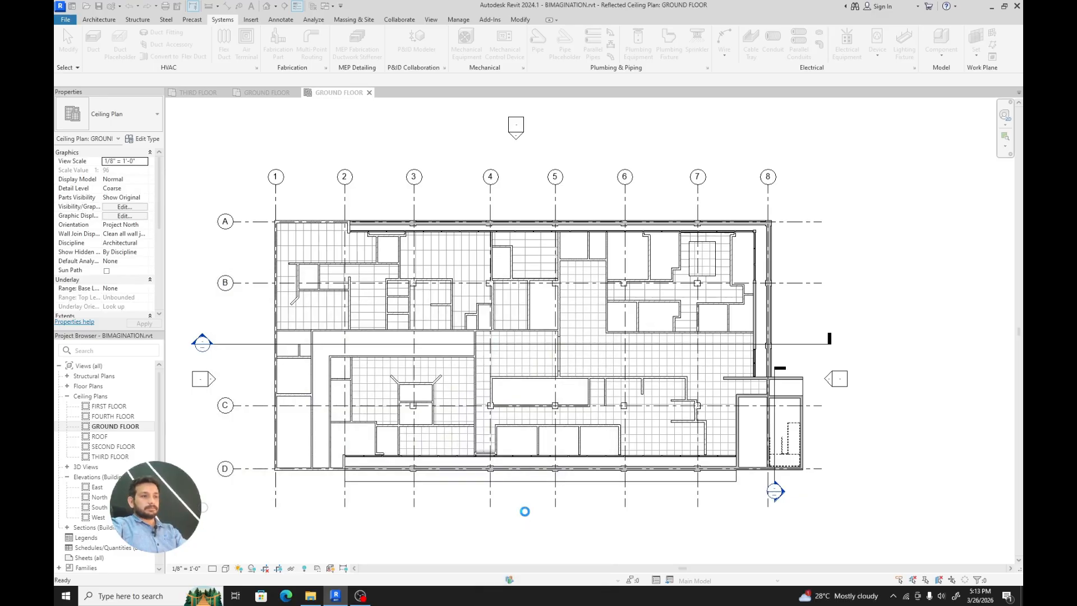
Place a Troffer Light - 2x2 Parabolic of type 2'x2'(2 Lamp) - 120V in a corridor ceiling tile just past grid 4, near the lower wall
{"action": "left_click", "coordinate": [122, 123]}
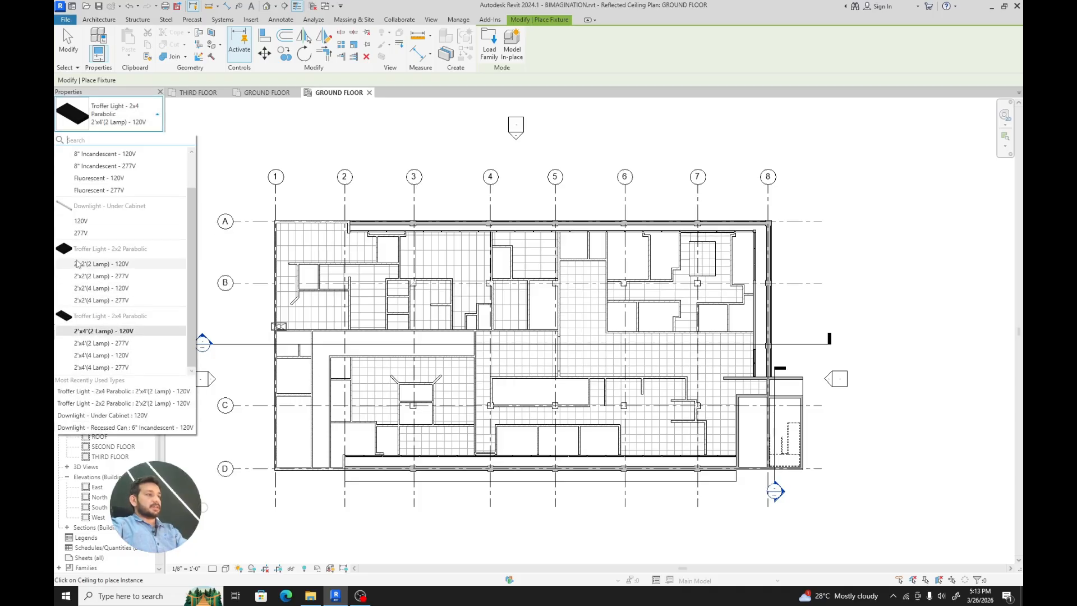
{"action": "mouse_move", "coordinate": [115, 255]}
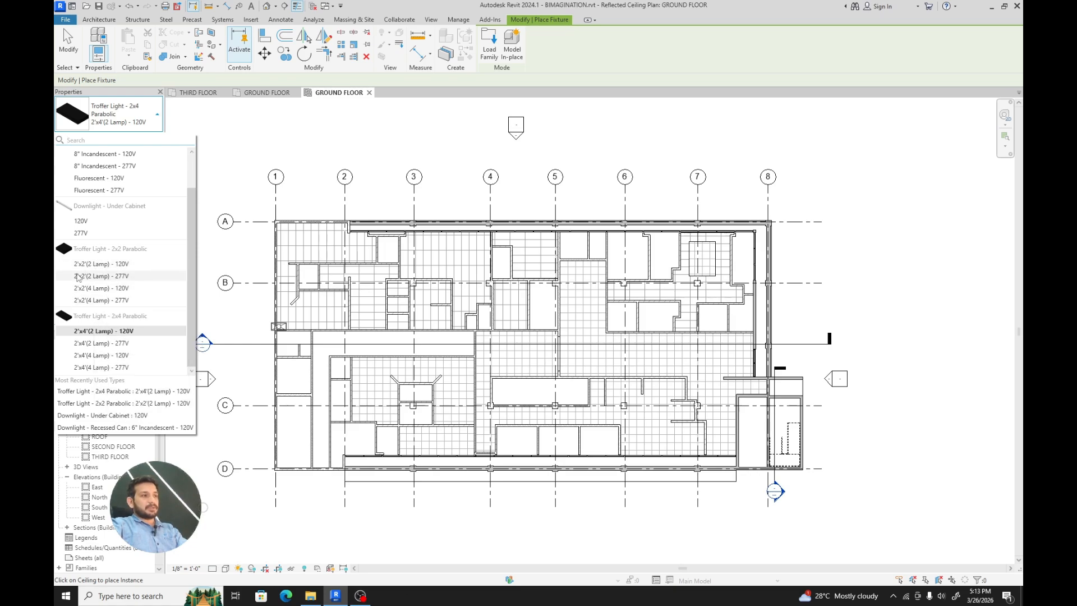
{"action": "left_click", "coordinate": [135, 265]}
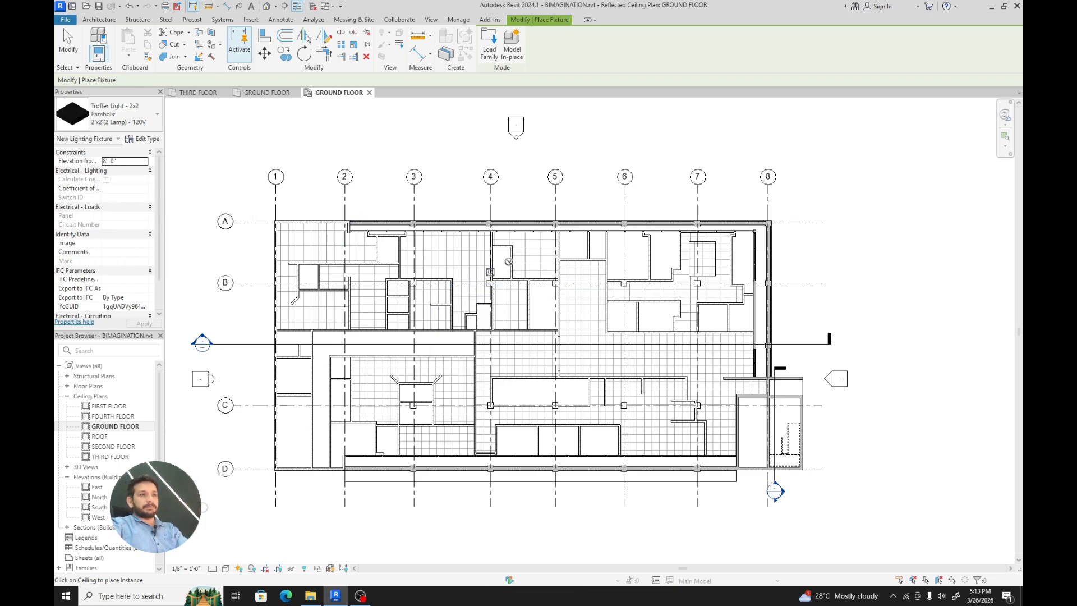
{"action": "scroll", "coordinate": [508, 260], "scroll_direction": "up", "scroll_amount": 5}
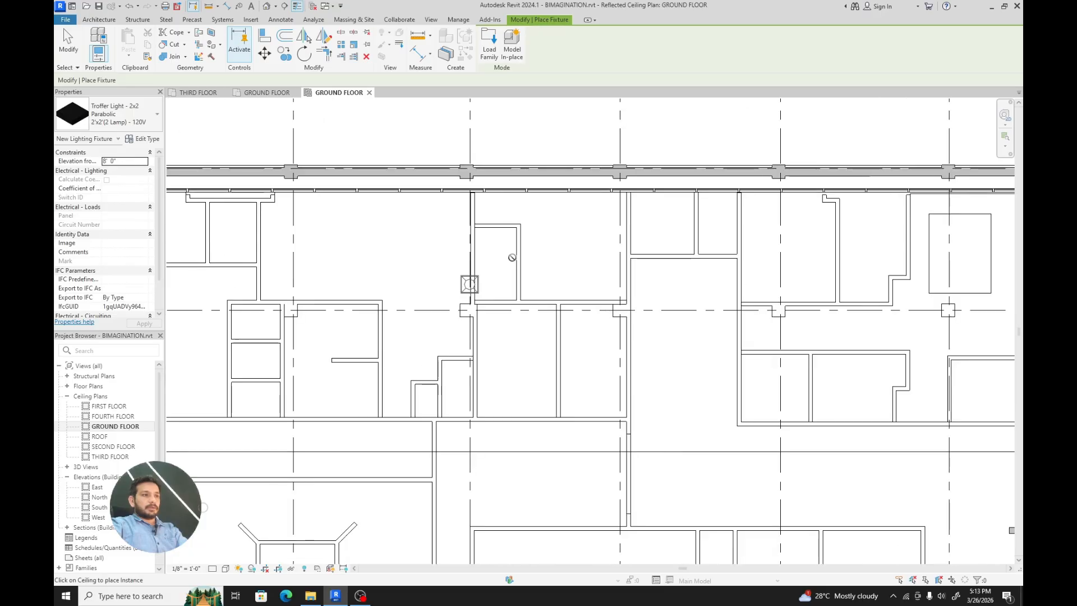
{"action": "scroll", "coordinate": [515, 256], "scroll_direction": "up", "scroll_amount": 3}
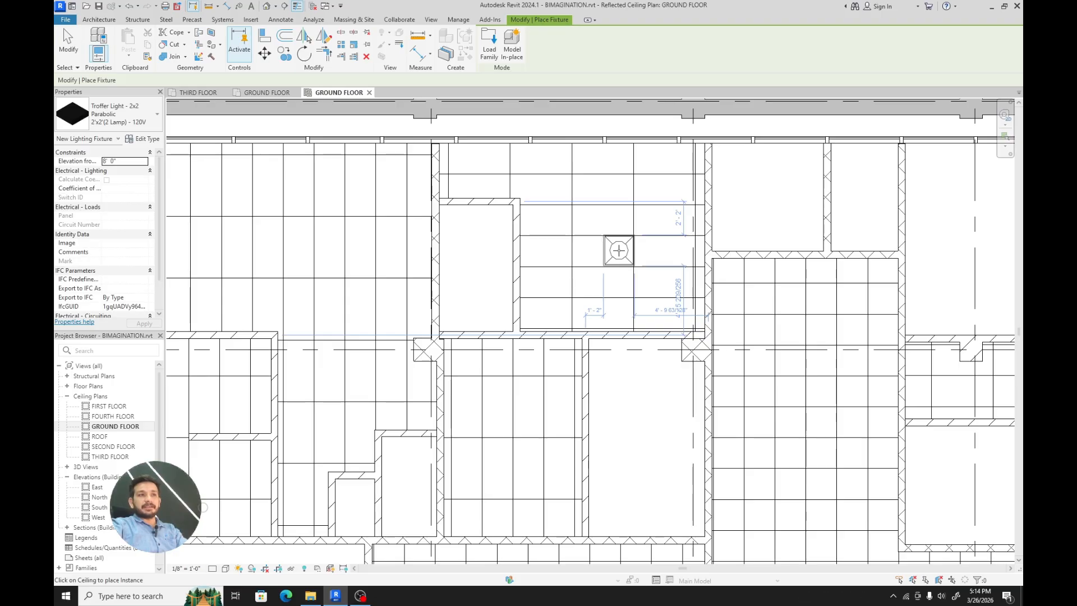
{"action": "scroll", "coordinate": [549, 371], "scroll_direction": "down", "scroll_amount": 4}
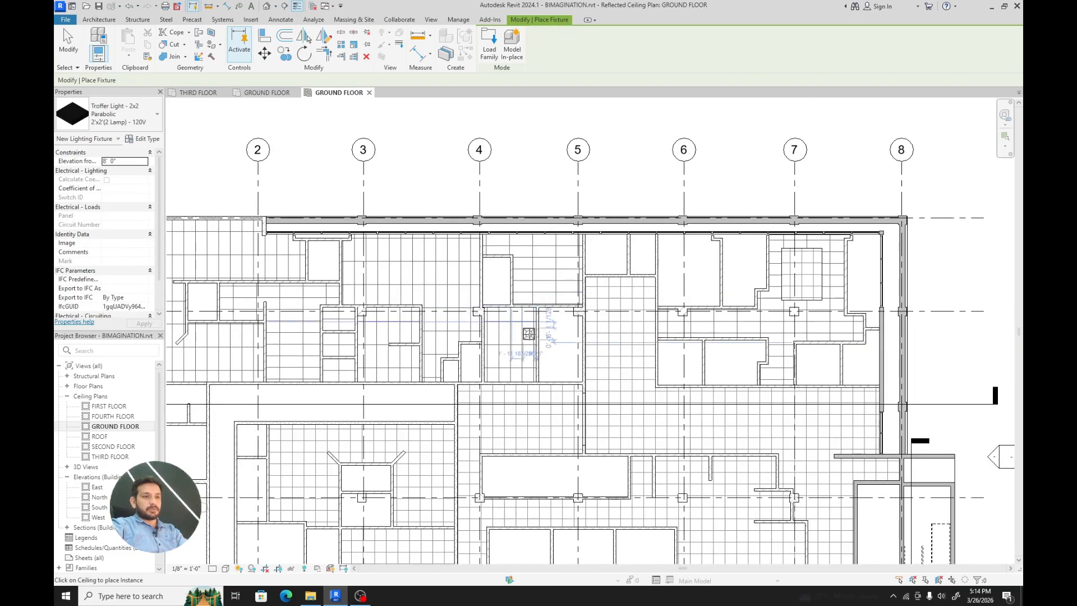
{"action": "scroll", "coordinate": [516, 409], "scroll_direction": "up", "scroll_amount": 3}
{"action": "scroll", "coordinate": [479, 449], "scroll_direction": "up", "scroll_amount": 2}
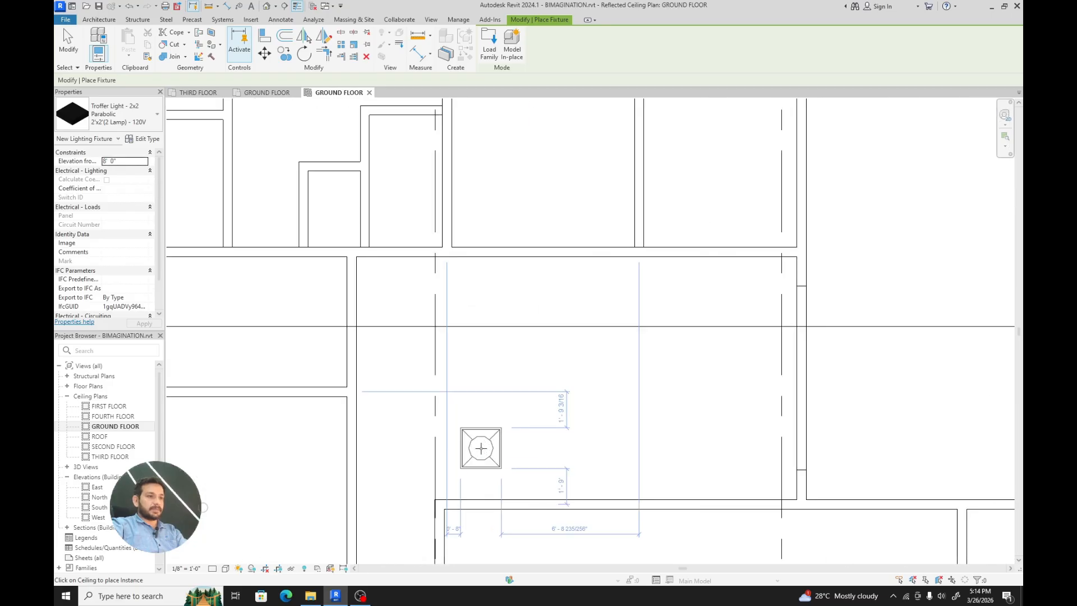
{"action": "scroll", "coordinate": [493, 461], "scroll_direction": "up", "scroll_amount": 2}
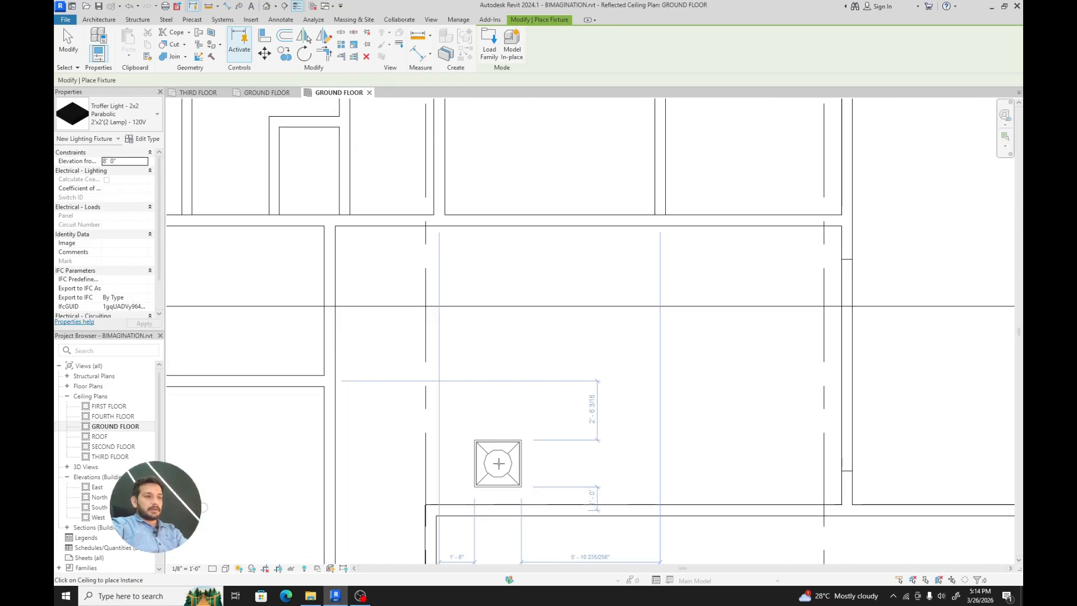
{"action": "left_click", "coordinate": [501, 463]}
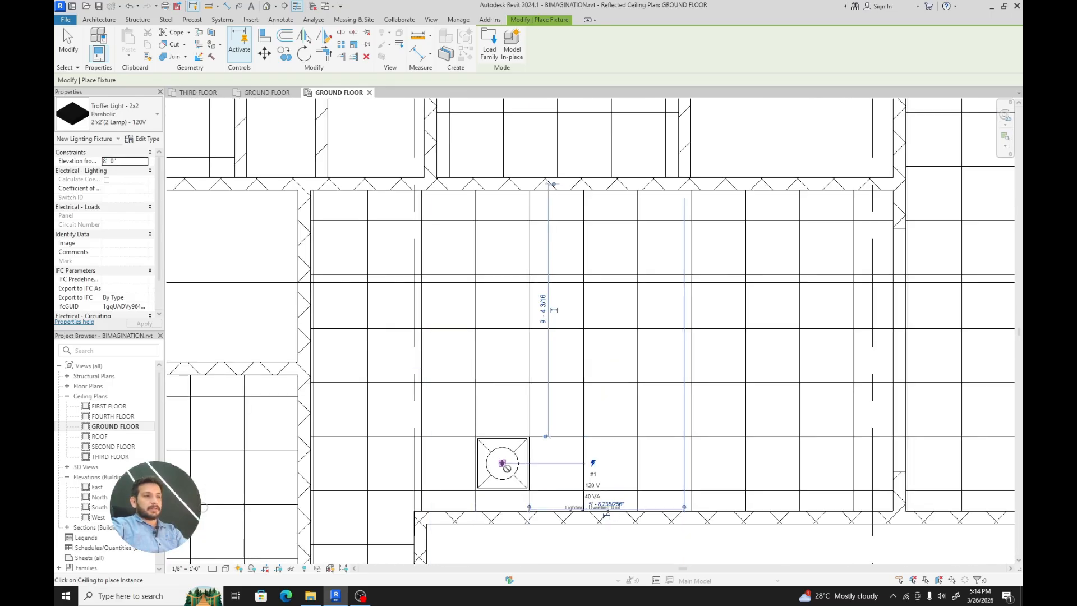
Align the right and lower edges of the 2x2 troffer light with the adjoining ceiling grid lines
{"action": "scroll", "coordinate": [515, 479], "scroll_direction": "up", "scroll_amount": 3}
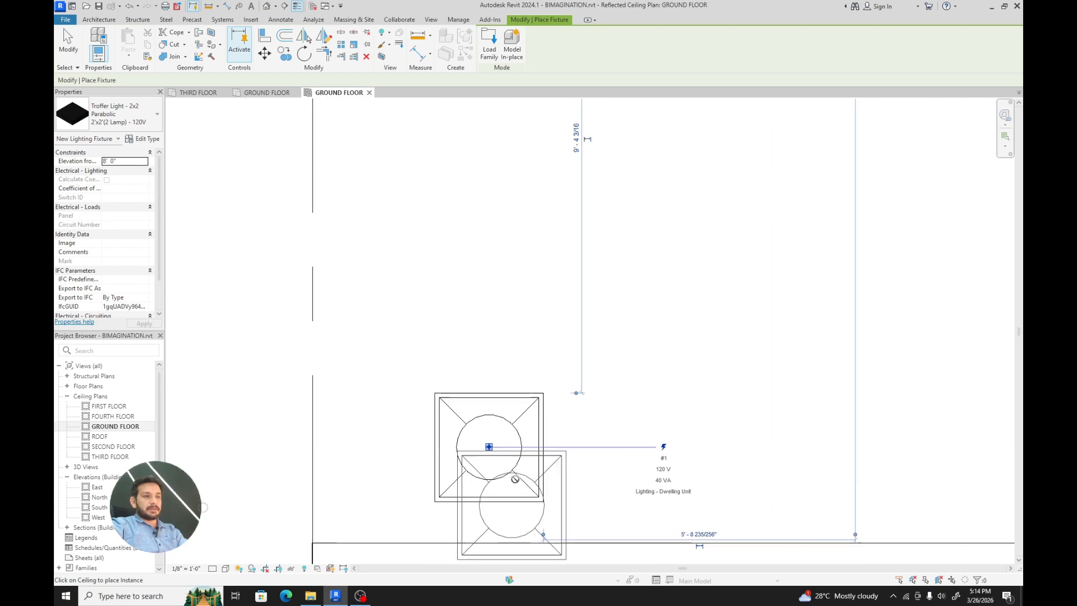
{"action": "key", "text": "Escape"}
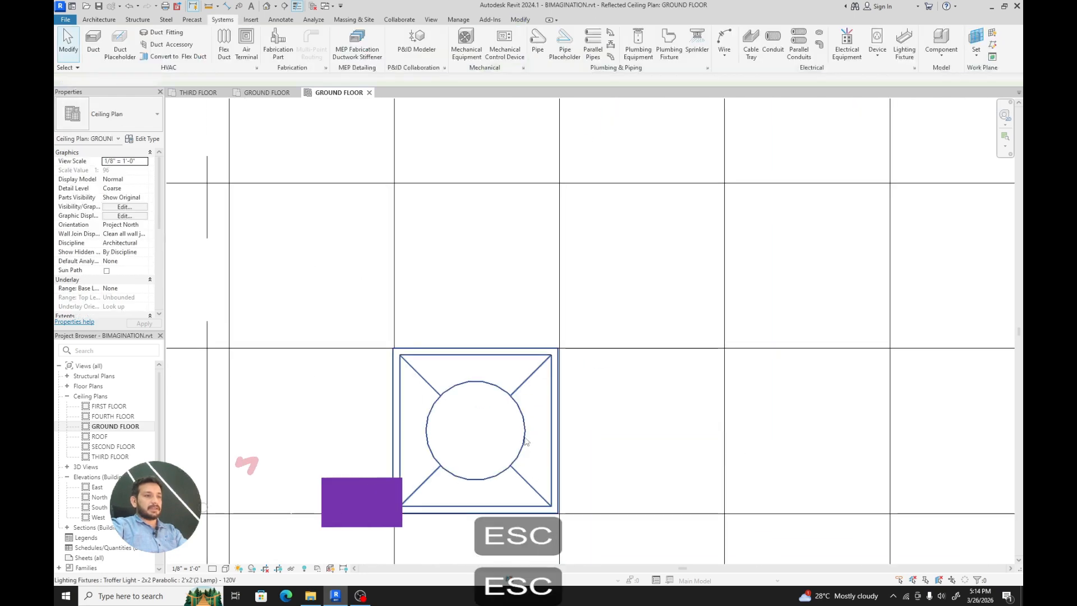
{"action": "key", "text": "a"}
{"action": "key", "text": "l"}
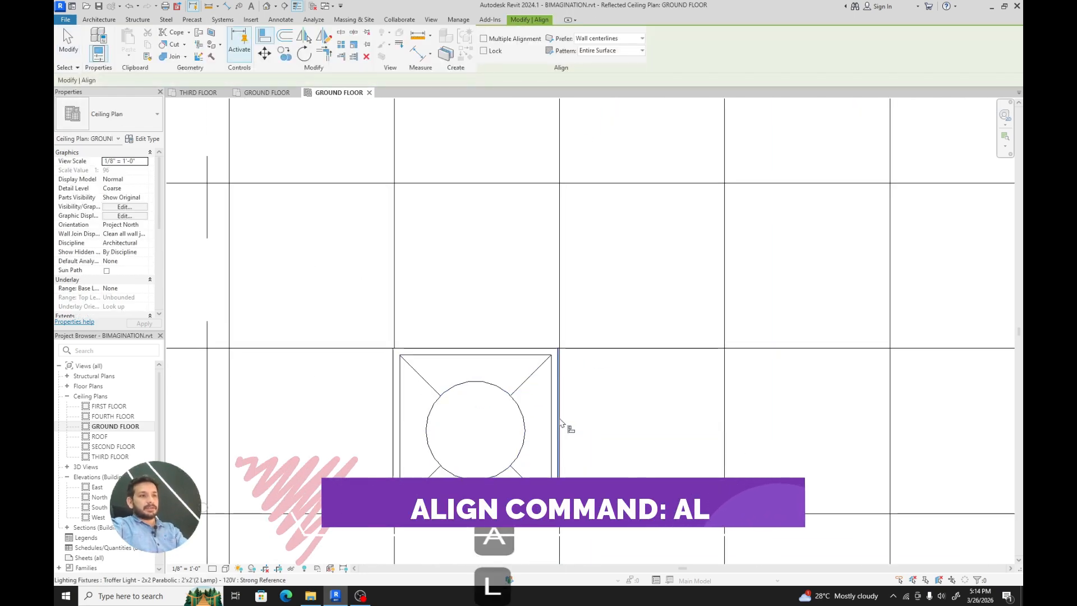
{"action": "scroll", "coordinate": [561, 423], "scroll_direction": "up", "scroll_amount": 3}
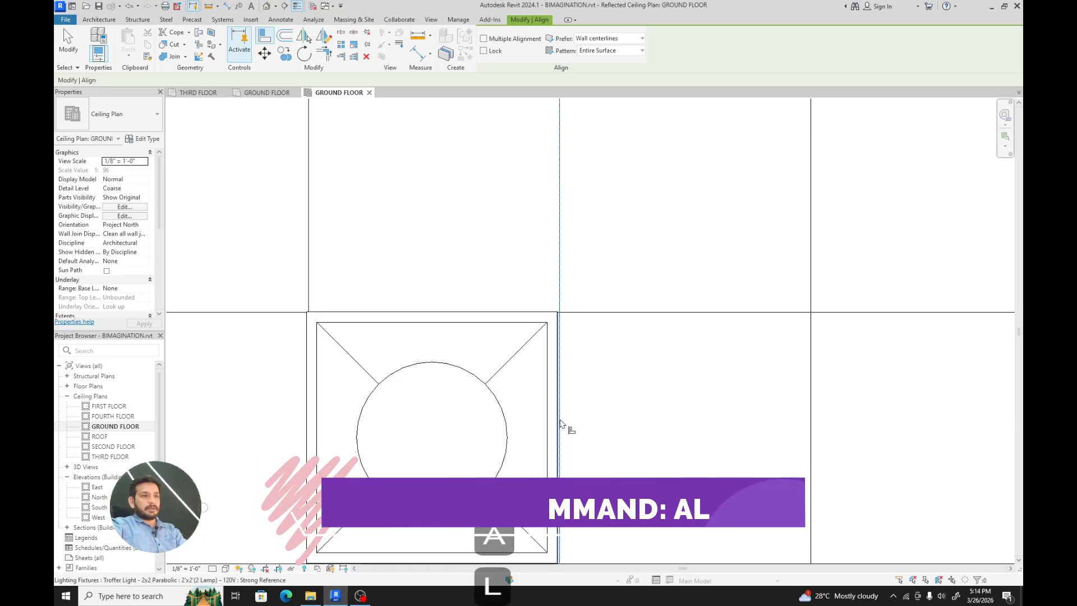
{"action": "left_click", "coordinate": [560, 421]}
{"action": "middle_click_drag", "start_coordinate": [409, 515], "coordinate": [411, 476]}
{"action": "left_click", "coordinate": [541, 476]}
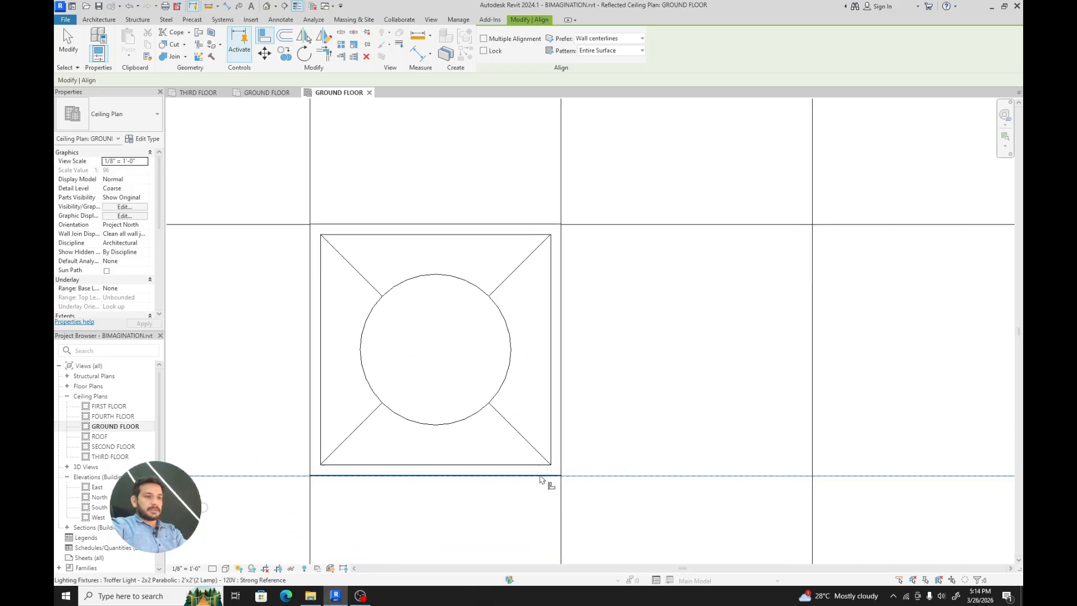
{"action": "scroll", "coordinate": [498, 505], "scroll_direction": "down", "scroll_amount": 5}
{"action": "key", "text": "Escape"}
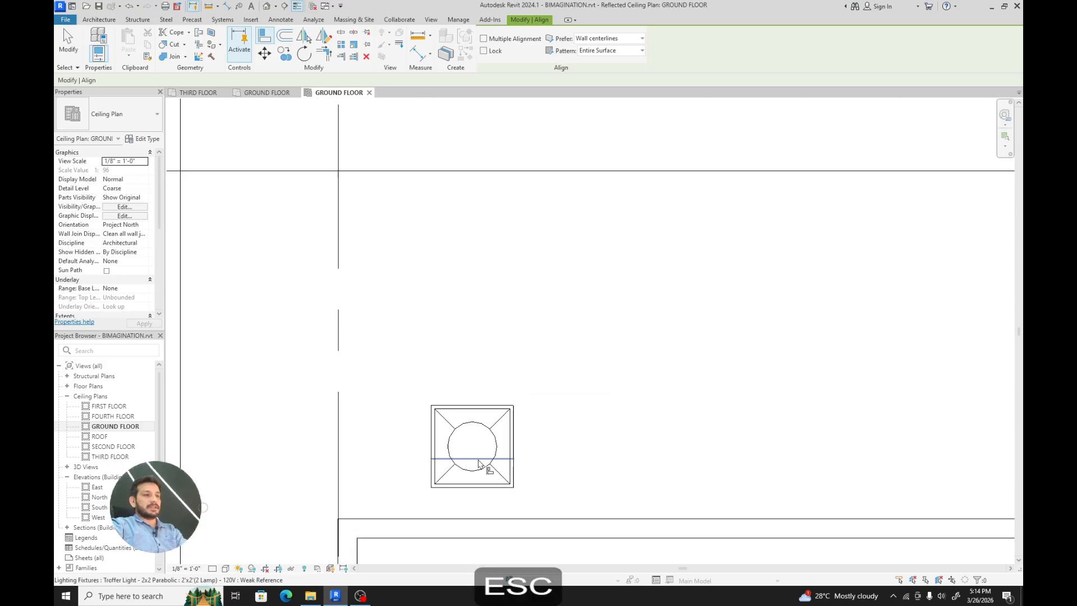
{"action": "key", "text": "Escape"}
Copy the aligned 2x2 troffer light 8' straight up across the corridor ceiling
{"action": "left_click", "coordinate": [475, 456]}
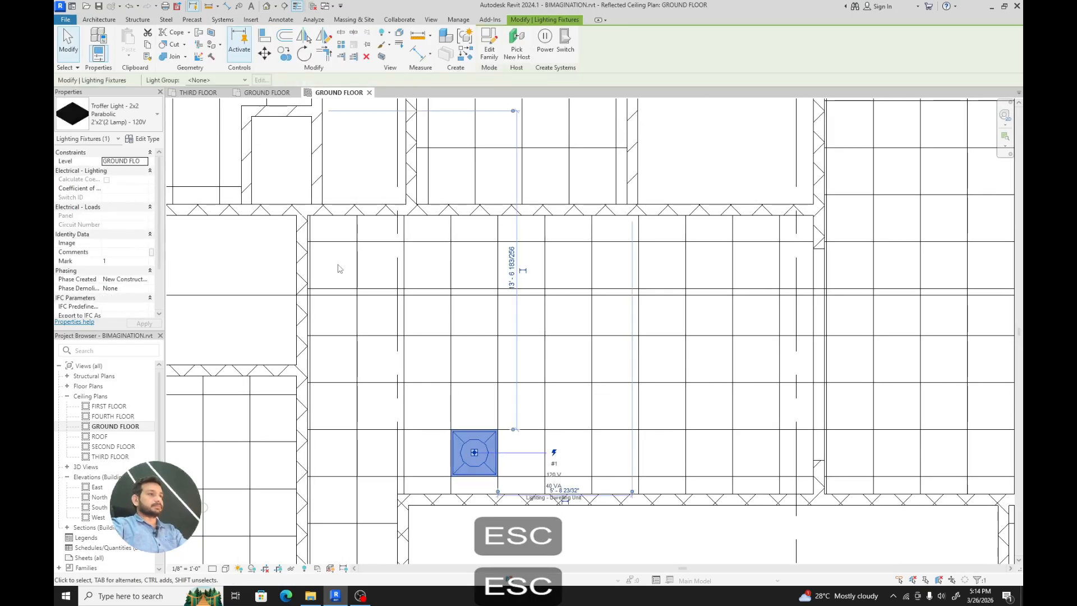
{"action": "left_click", "coordinate": [284, 54]}
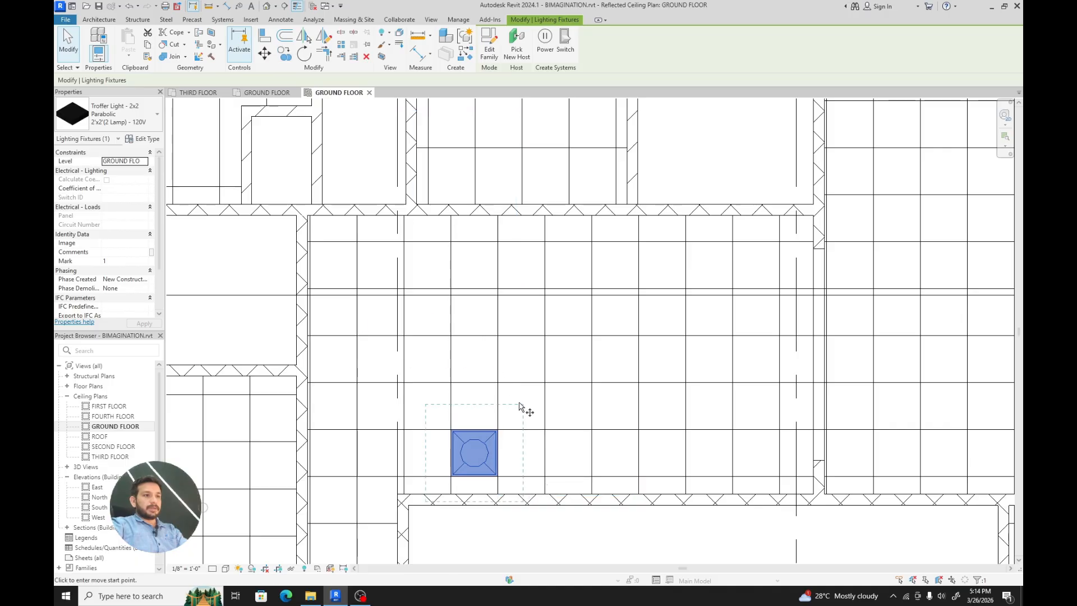
{"action": "left_click", "coordinate": [544, 430]}
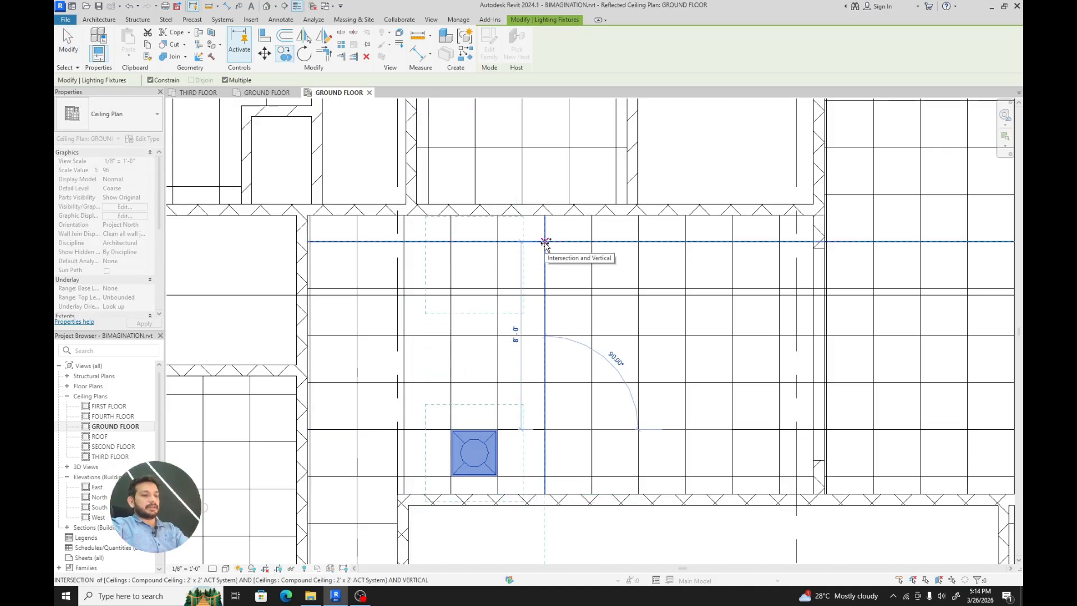
{"action": "type", "text": "8"}
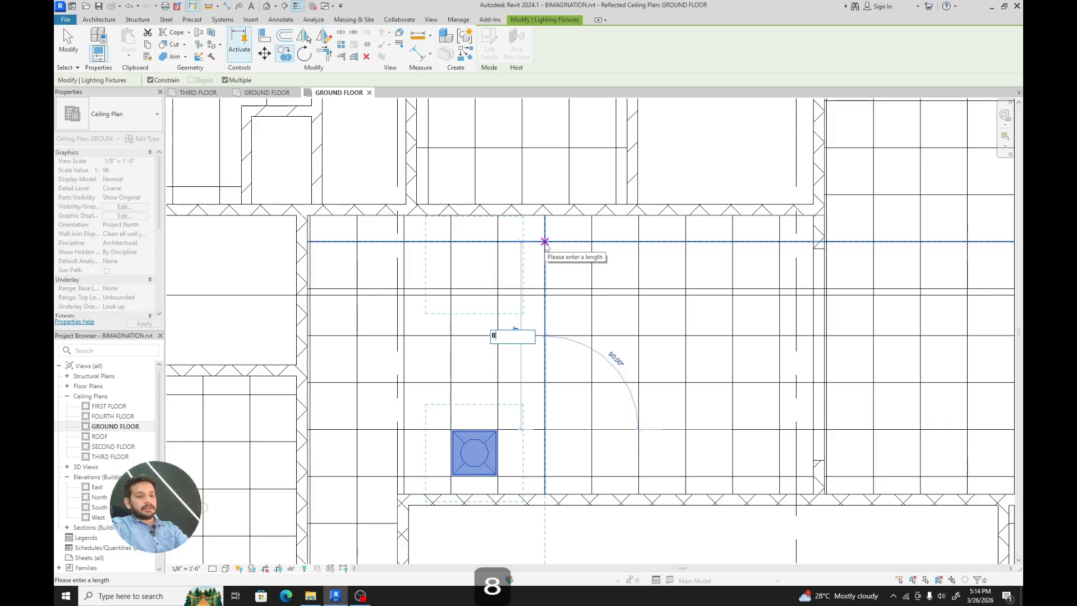
{"action": "type", "text": " 0"}
{"action": "key", "text": "Return"}
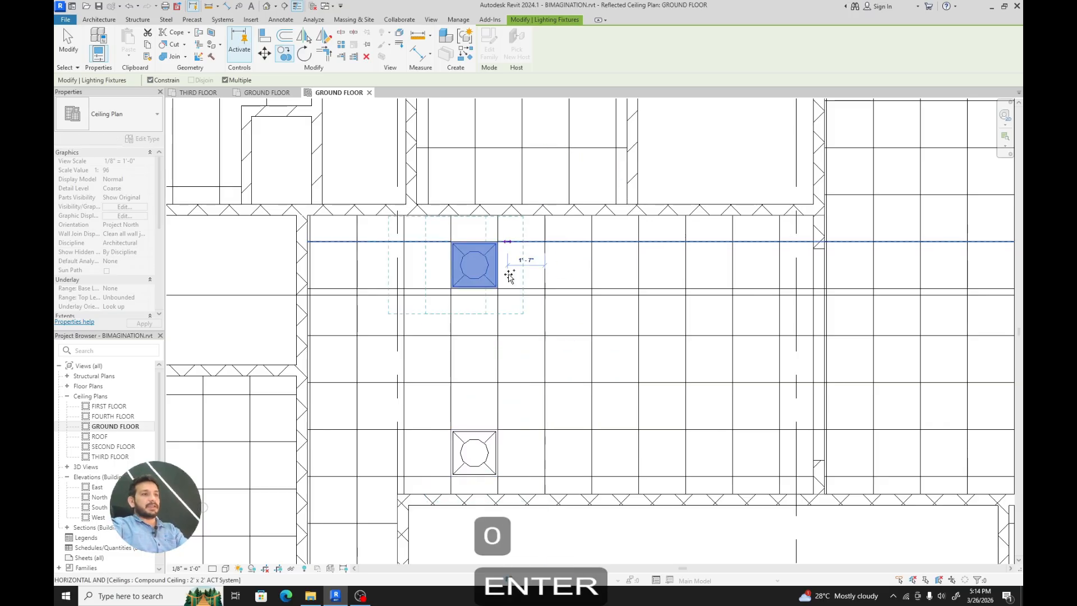
{"action": "key", "text": "Escape"}
{"action": "key", "text": "Escape"}
Select both 2x2 troffer lights and copy the pair four ceiling tiles to the right along the corridor
{"action": "left_click", "coordinate": [474, 452]}
{"action": "left_click", "coordinate": [477, 273], "text": "ctrl"}
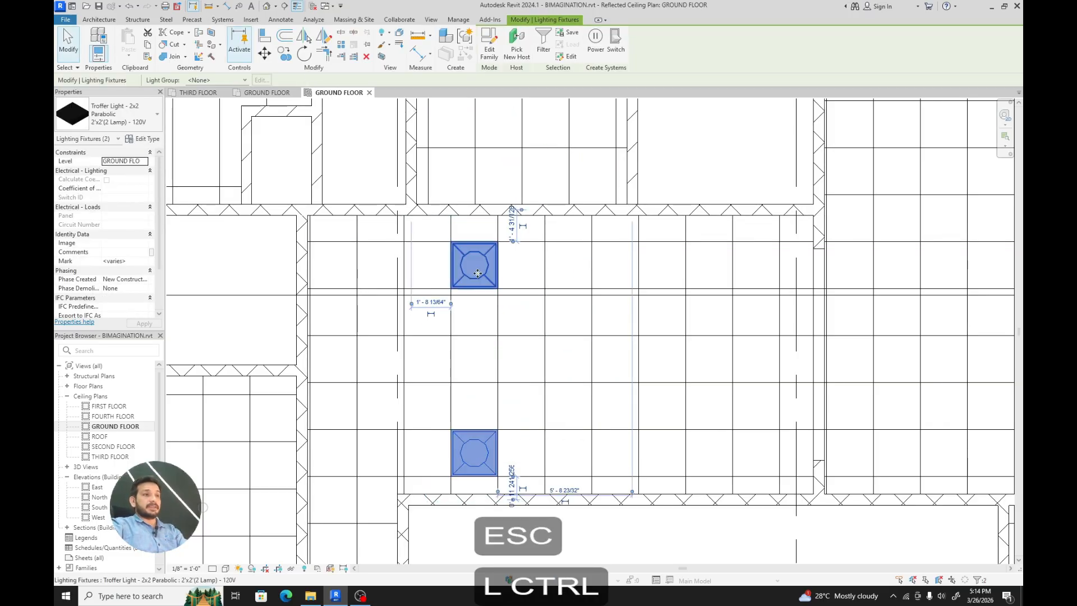
{"action": "left_click", "coordinate": [284, 53]}
{"action": "left_click", "coordinate": [451, 336]}
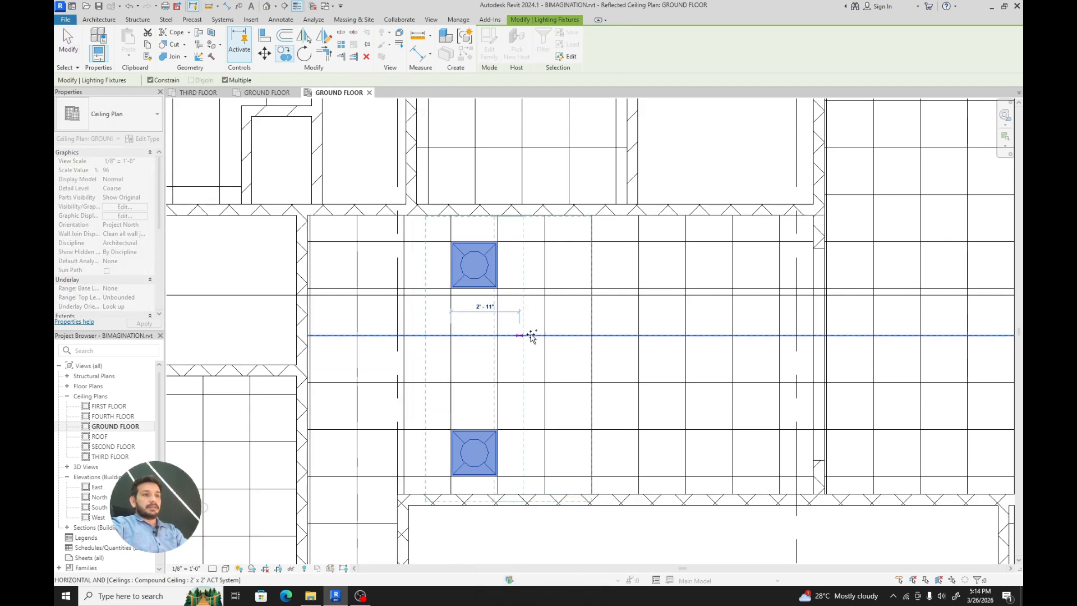
{"action": "left_click", "coordinate": [638, 335]}
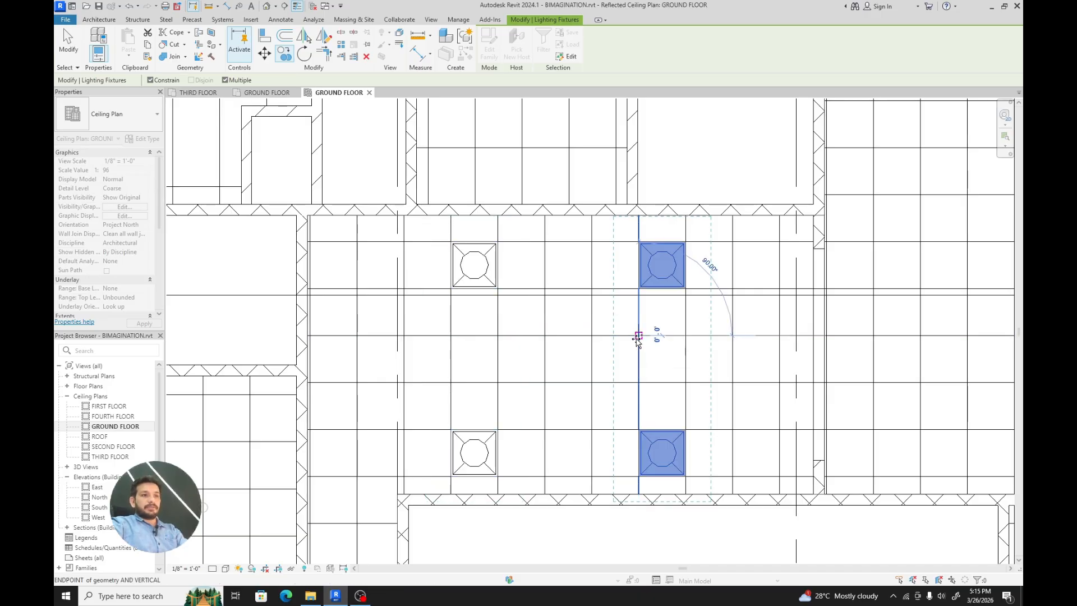
Add three more copies of the 2x2 troffer pair to the right along the corridor at 8' spacing
{"action": "middle_click_drag", "start_coordinate": [711, 339], "coordinate": [464, 334]}
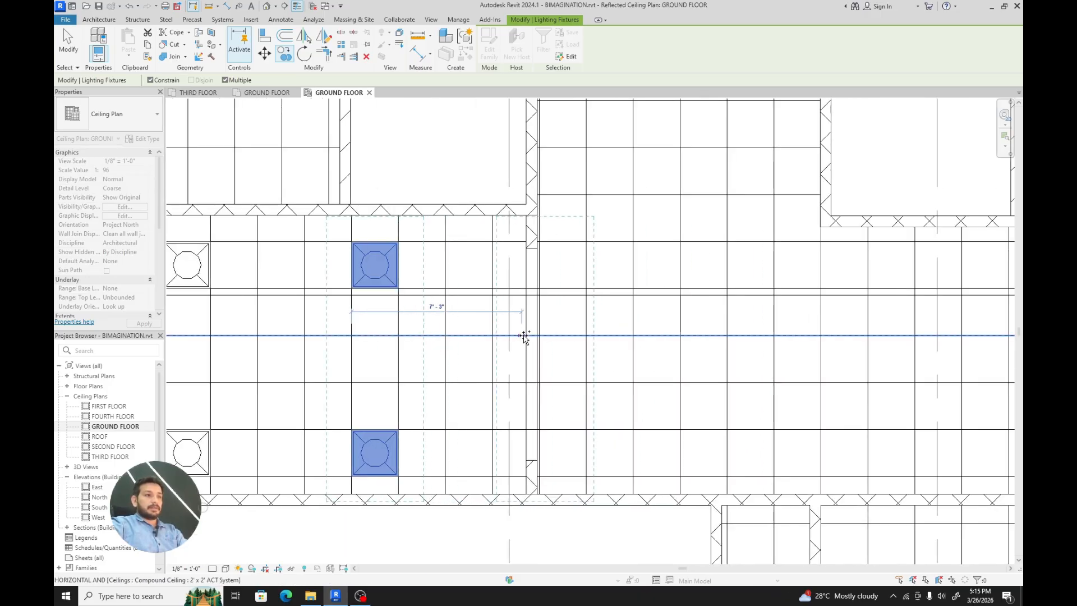
{"action": "type", "text": "8"}
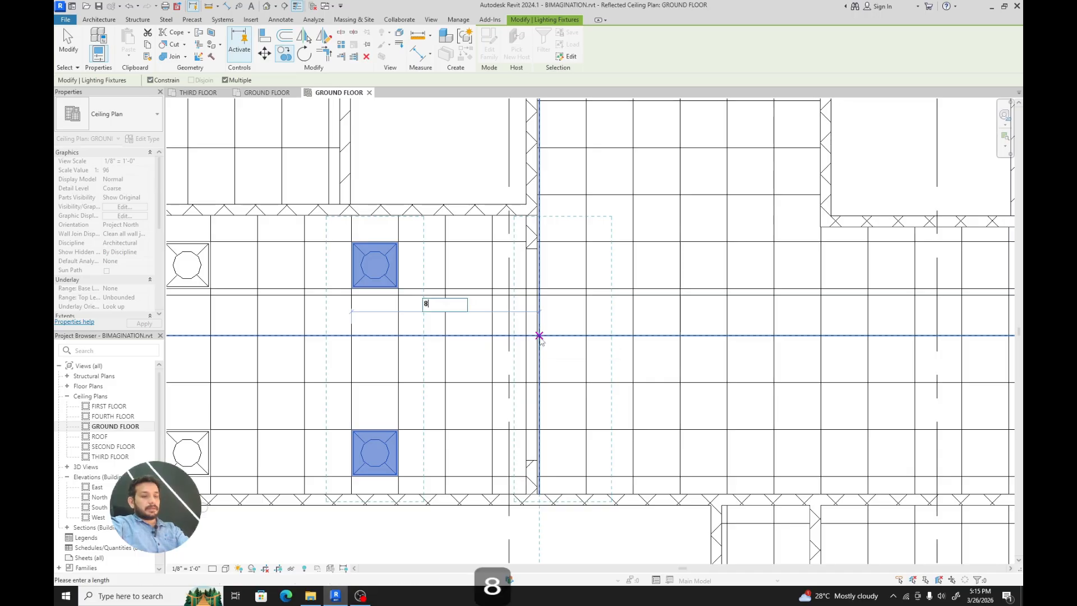
{"action": "key", "text": "Return"}
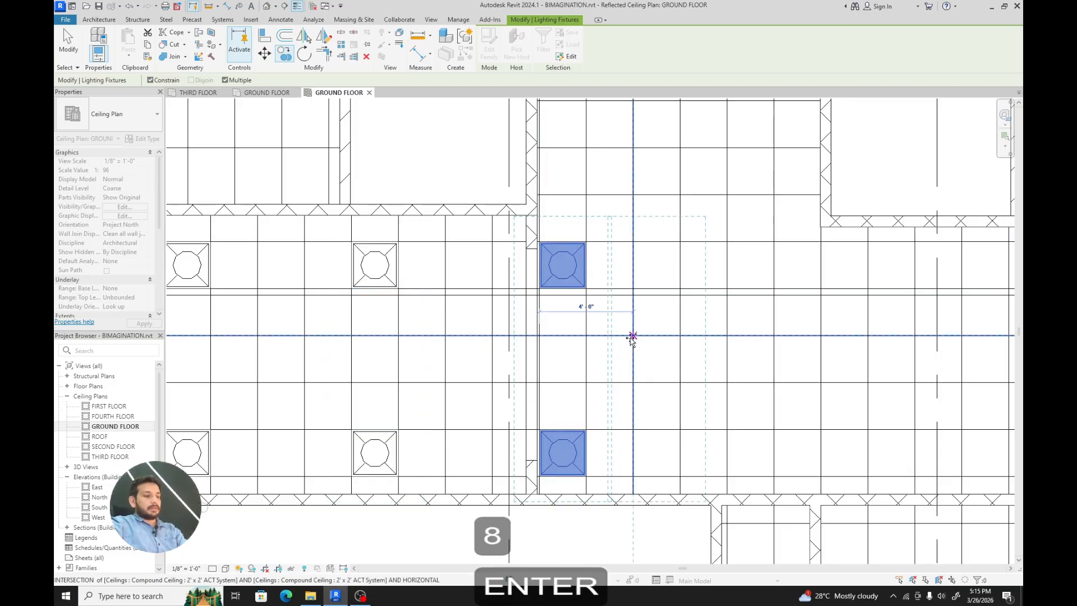
{"action": "type", "text": "8"}
{"action": "key", "text": "Return"}
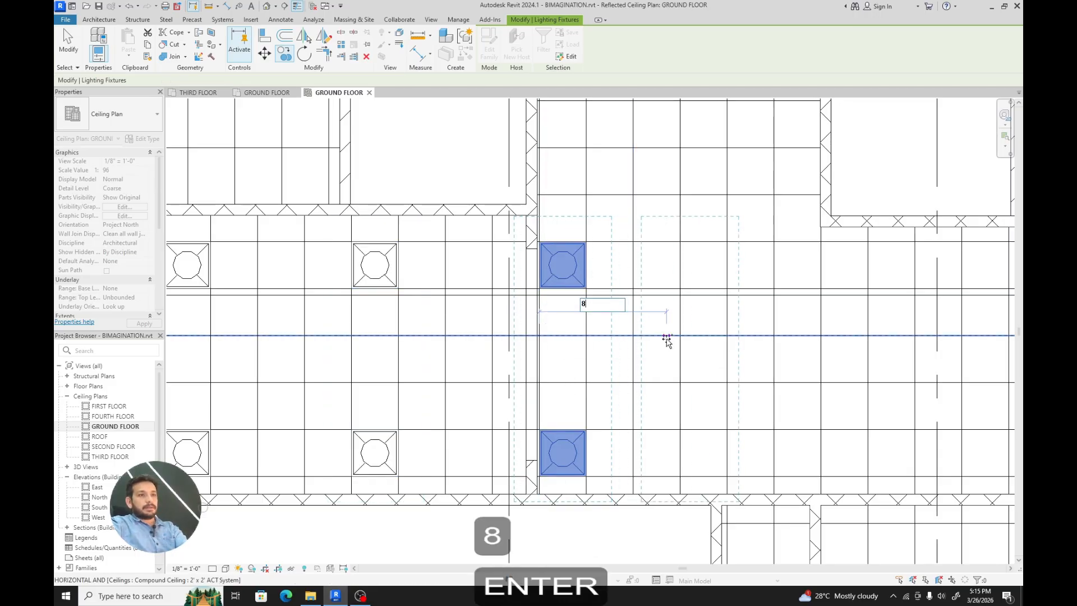
{"action": "scroll", "coordinate": [419, 342], "scroll_direction": "down", "scroll_amount": 1}
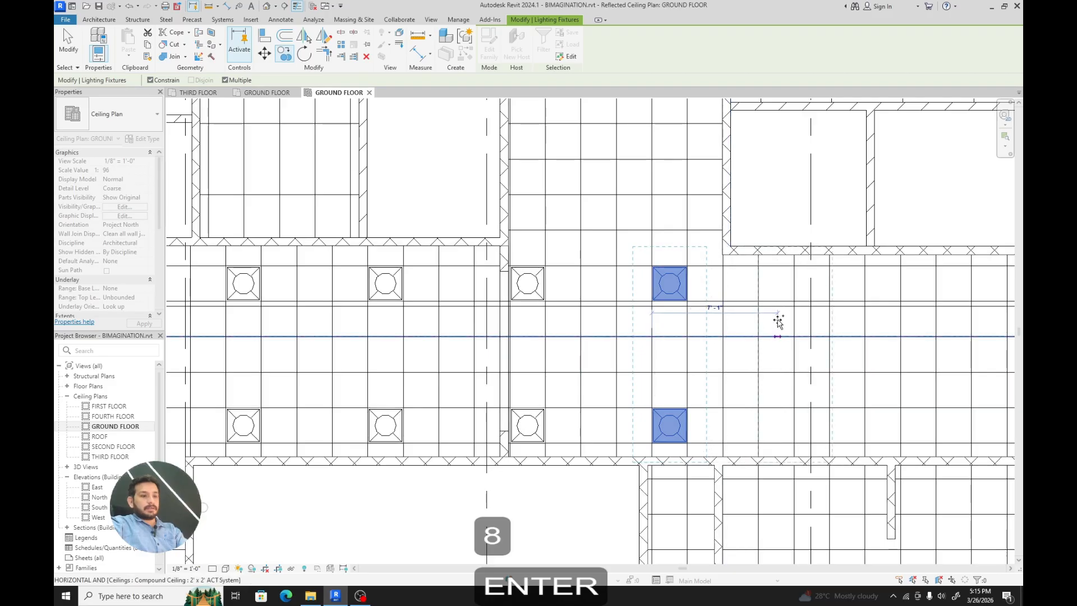
{"action": "type", "text": "8"}
{"action": "key", "text": "Return"}
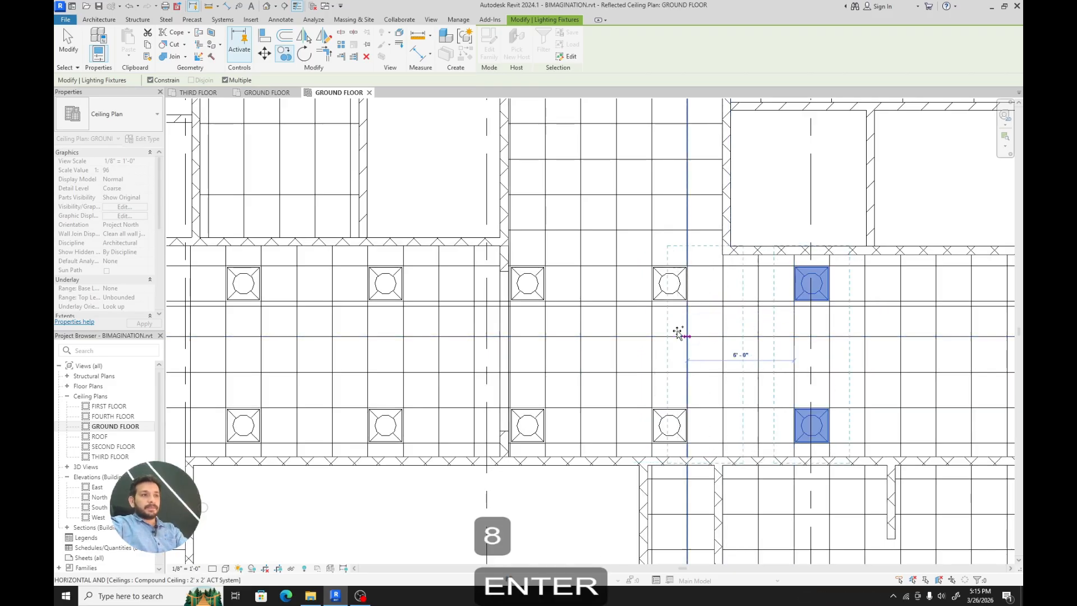
{"action": "scroll", "coordinate": [678, 334], "scroll_direction": "down", "scroll_amount": 2}
{"action": "middle_click_drag", "start_coordinate": [692, 337], "coordinate": [601, 337]}
{"action": "key", "text": "Escape"}
{"action": "key", "text": "Escape"}
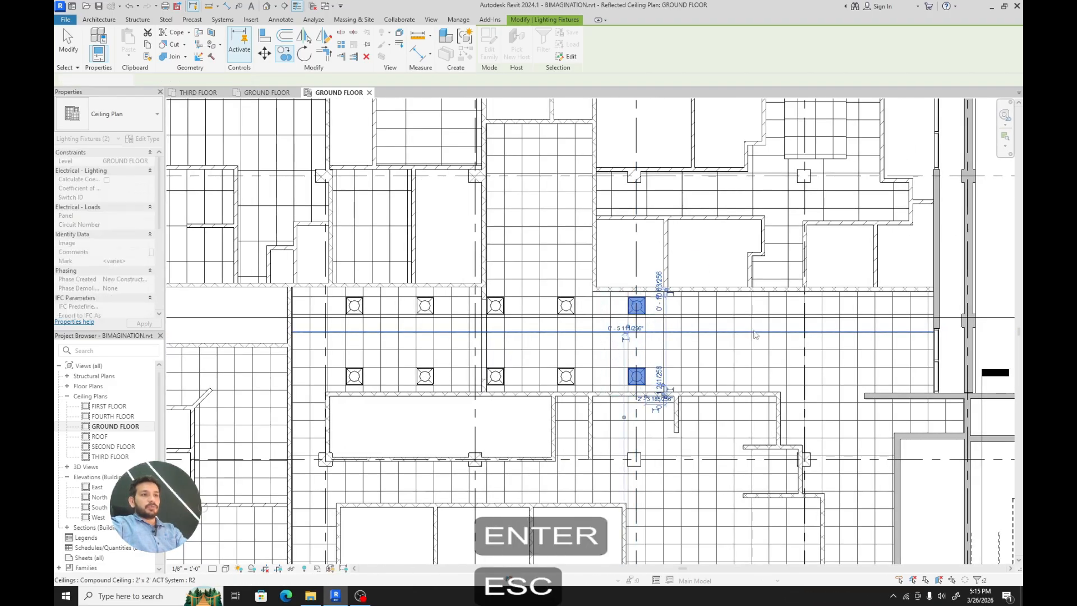
Place a Troffer Light - 2x4 Parabolic of type 2'x4'(2 Lamp) - 120V near the middle of the large room along the upper exterior wall
{"action": "scroll", "coordinate": [742, 324], "scroll_direction": "down", "scroll_amount": 1}
{"action": "scroll", "coordinate": [503, 314], "scroll_direction": "up", "scroll_amount": 1}
{"action": "scroll", "coordinate": [503, 316], "scroll_direction": "up", "scroll_amount": 1}
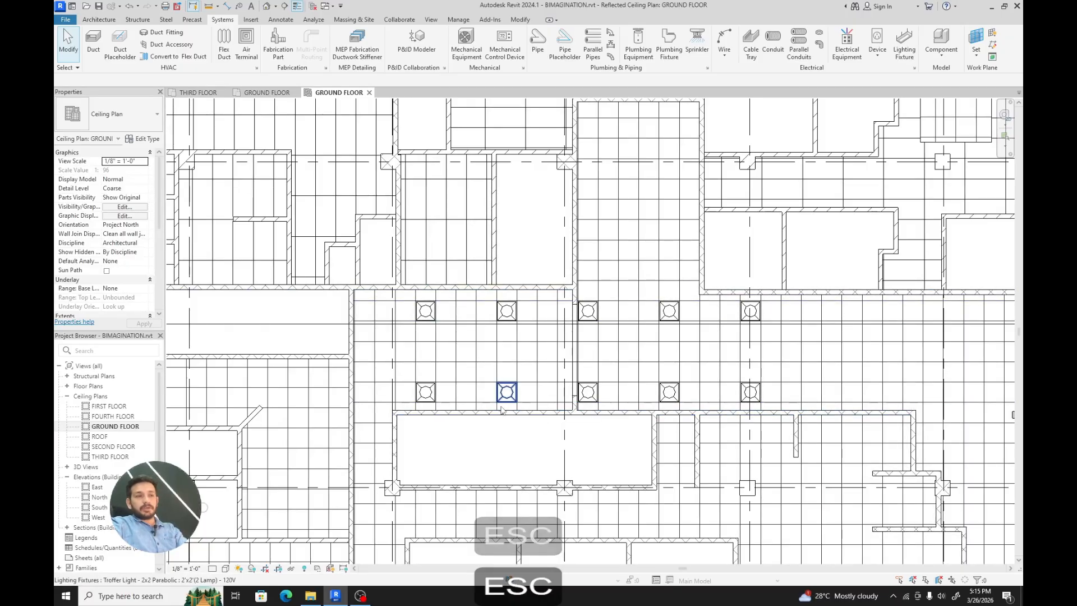
{"action": "middle_click_drag", "start_coordinate": [575, 347], "coordinate": [754, 410]}
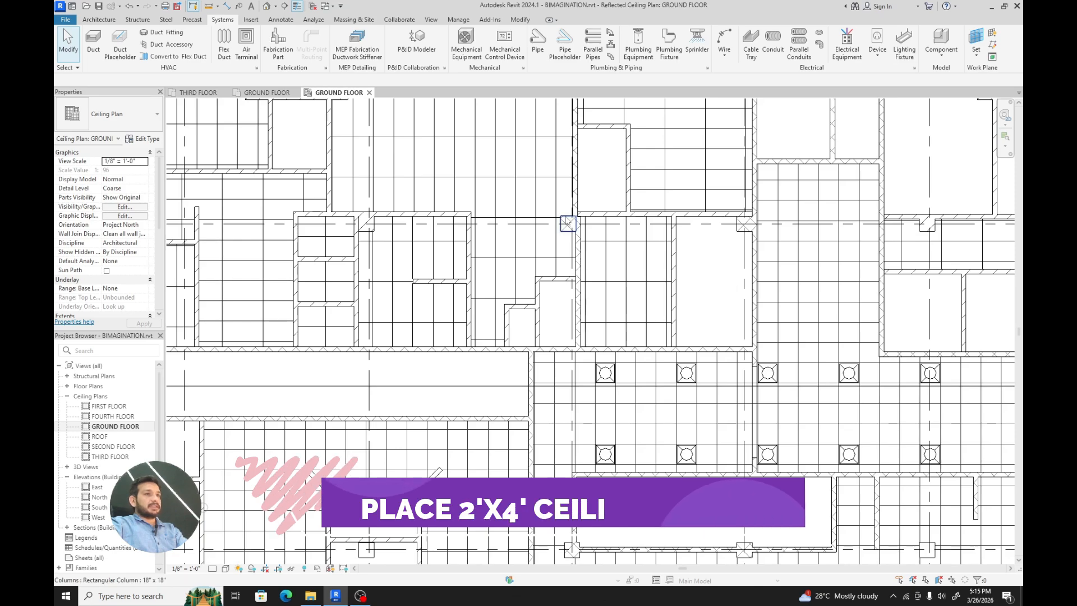
{"action": "left_click", "coordinate": [903, 49]}
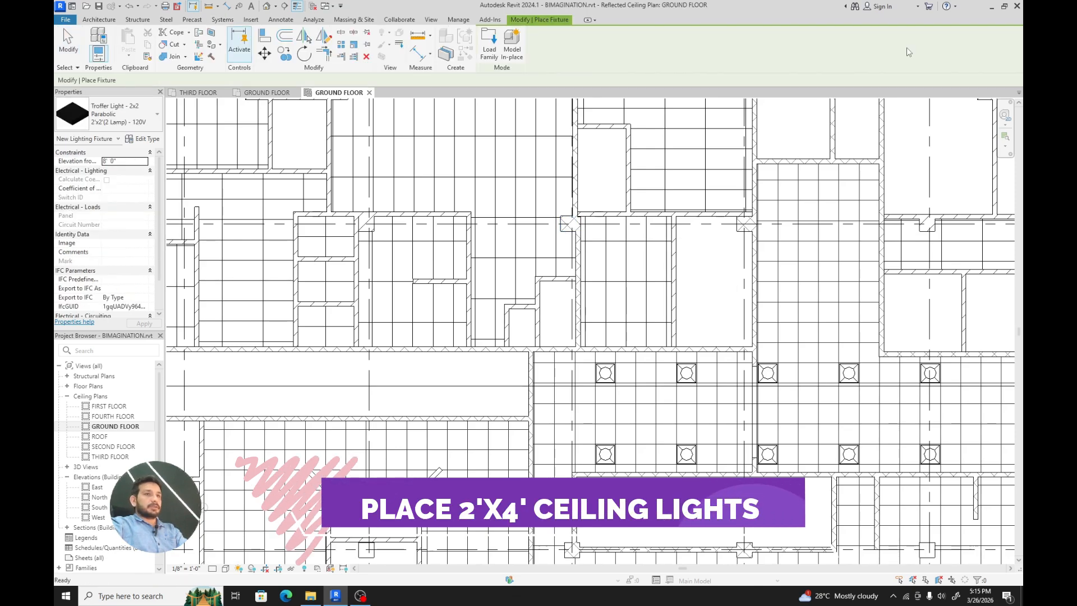
{"action": "left_click", "coordinate": [112, 113]}
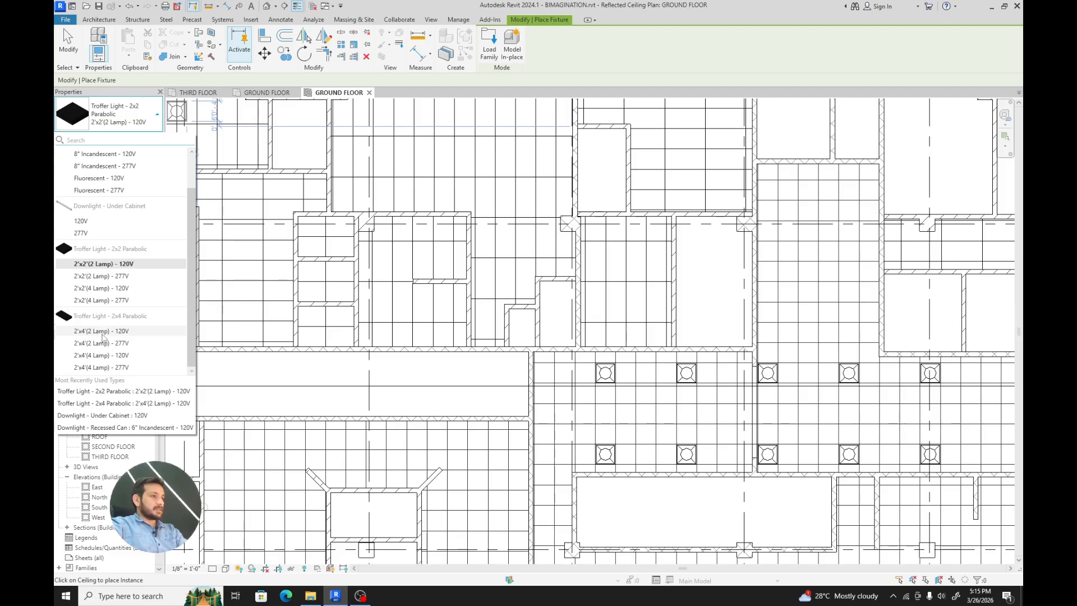
{"action": "mouse_move", "coordinate": [106, 336]}
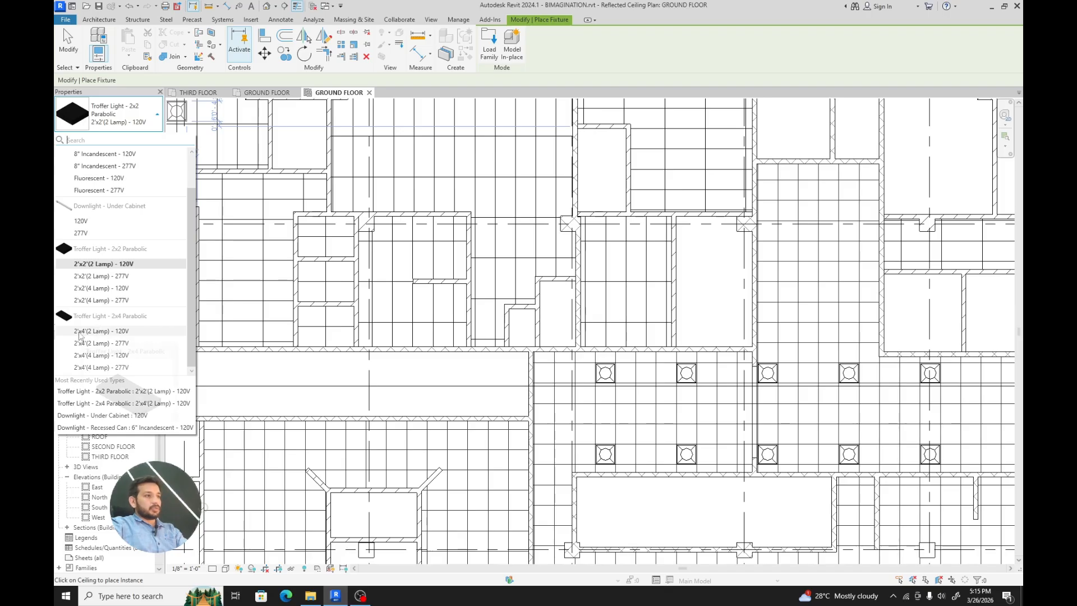
{"action": "left_click", "coordinate": [126, 331]}
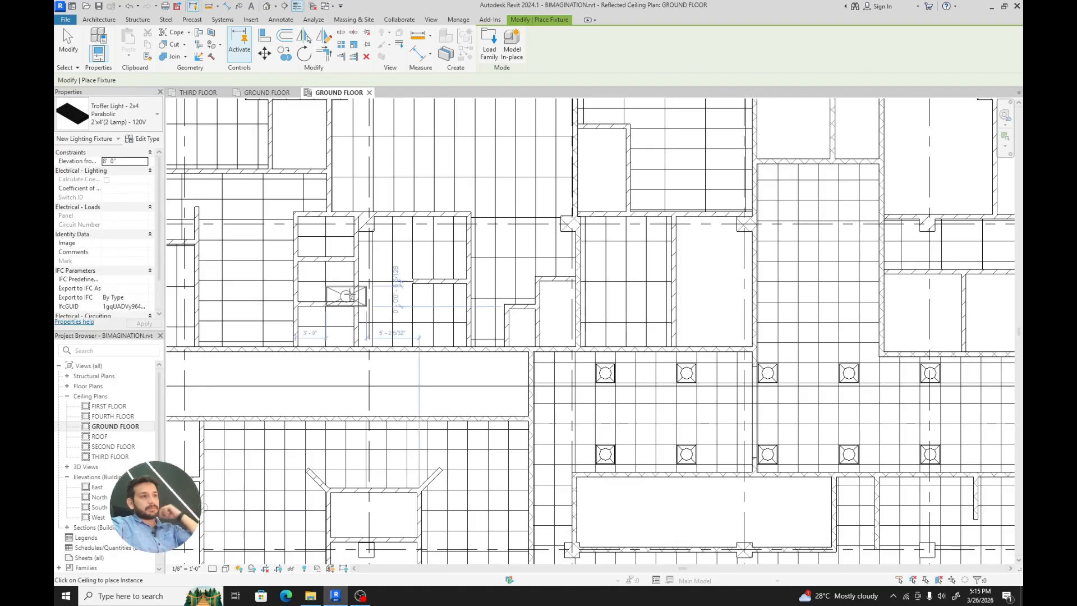
{"action": "scroll", "coordinate": [492, 266], "scroll_direction": "up", "scroll_amount": 5}
{"action": "scroll", "coordinate": [493, 266], "scroll_direction": "up", "scroll_amount": 2}
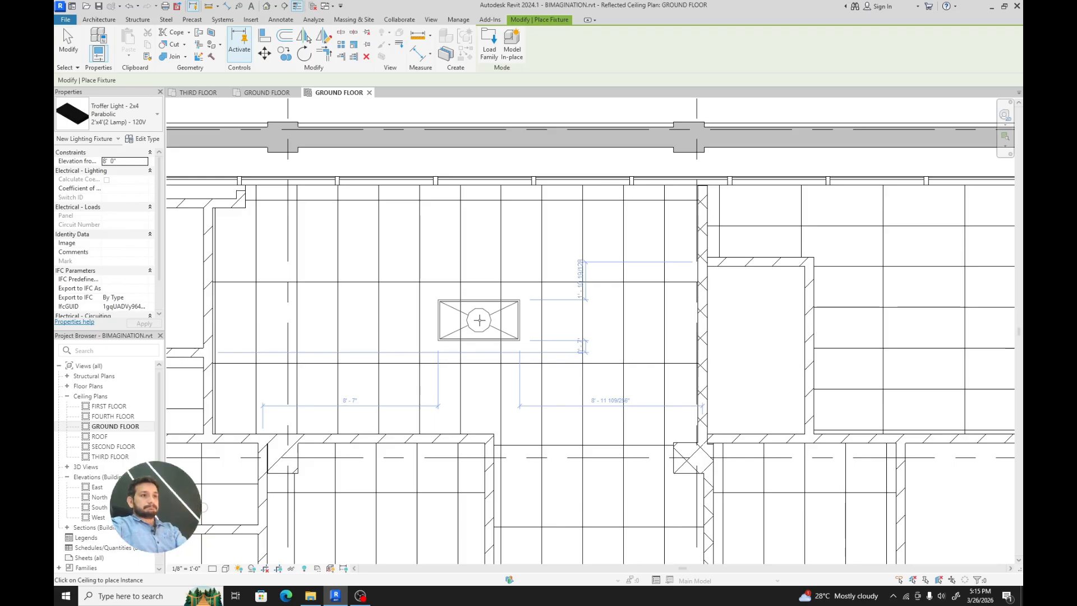
{"action": "key", "text": "space"}
{"action": "key", "text": "space"}
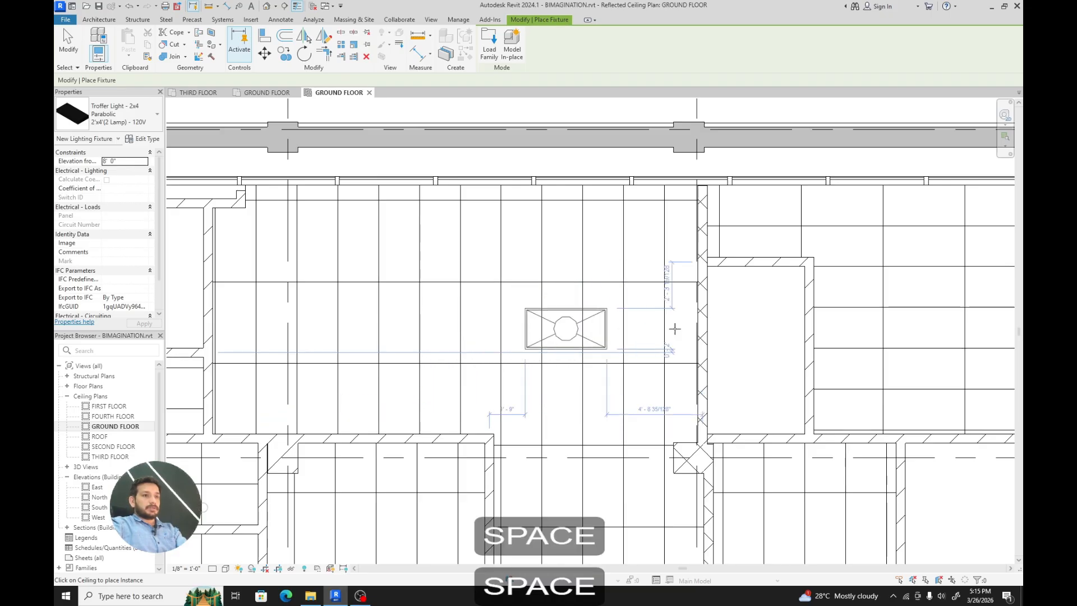
{"action": "left_click", "coordinate": [508, 330]}
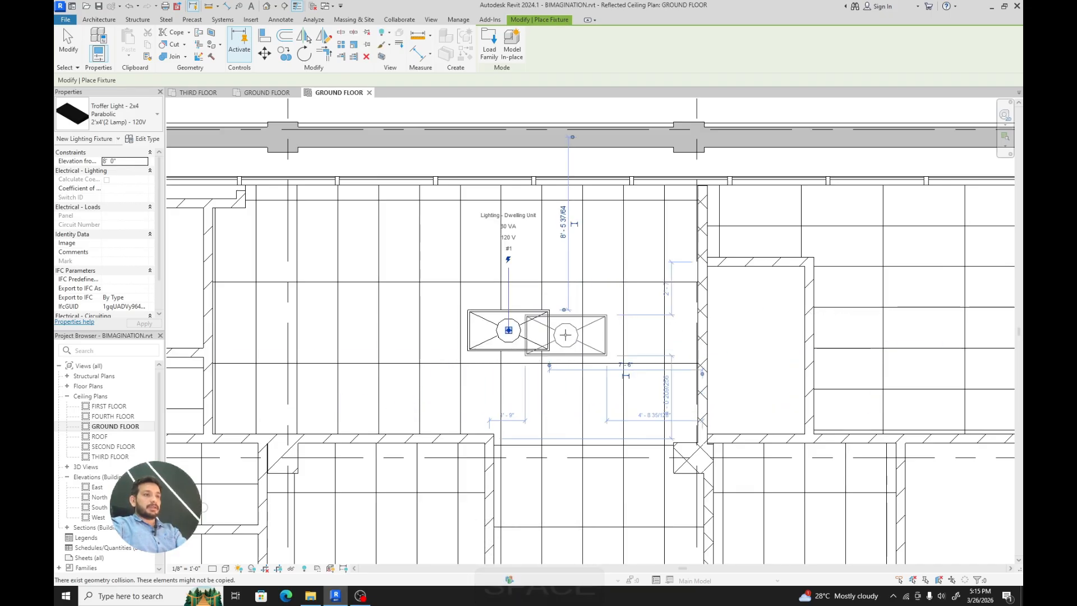
{"action": "key", "text": "Escape"}
{"action": "key", "text": "Escape"}
Rotate the 2x4 troffer light 90 degrees about its center
{"action": "left_click", "coordinate": [519, 325]}
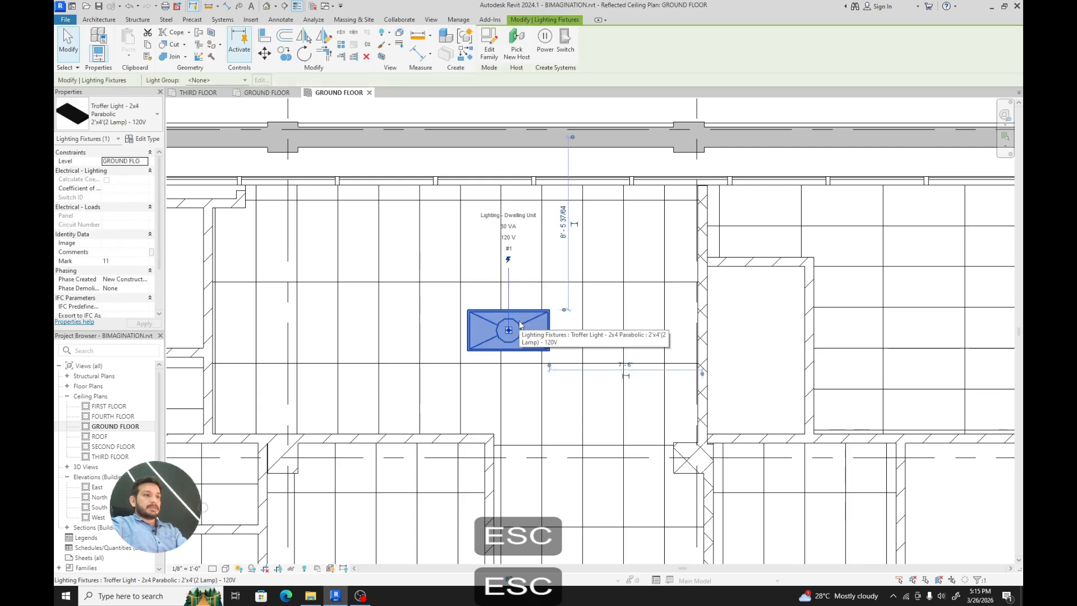
{"action": "left_click", "coordinate": [304, 53]}
{"action": "left_click", "coordinate": [479, 258]}
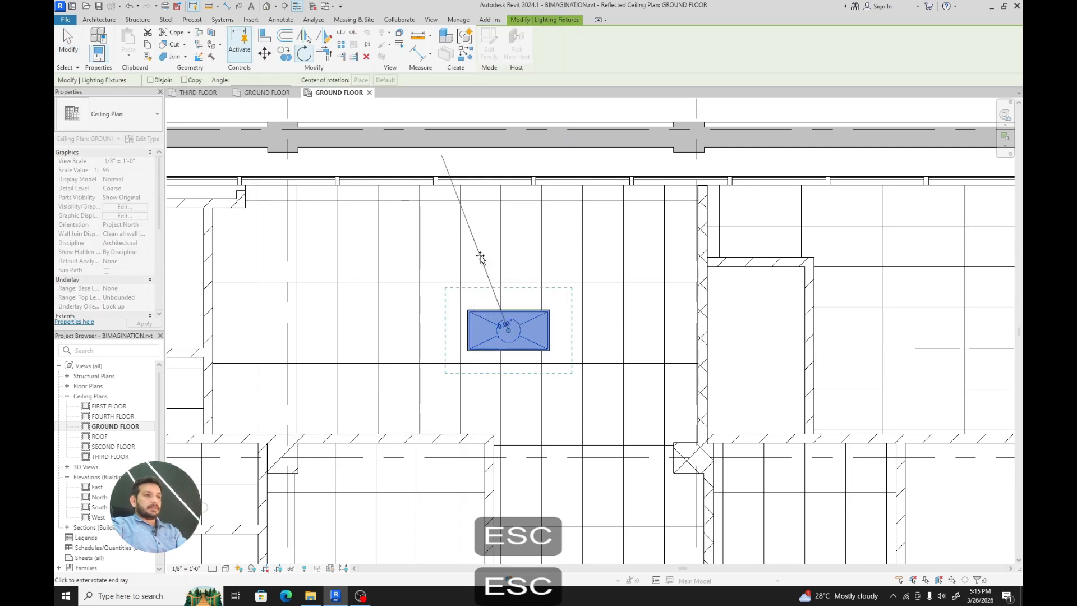
{"action": "type", "text": "90"}
{"action": "key", "text": "Return"}
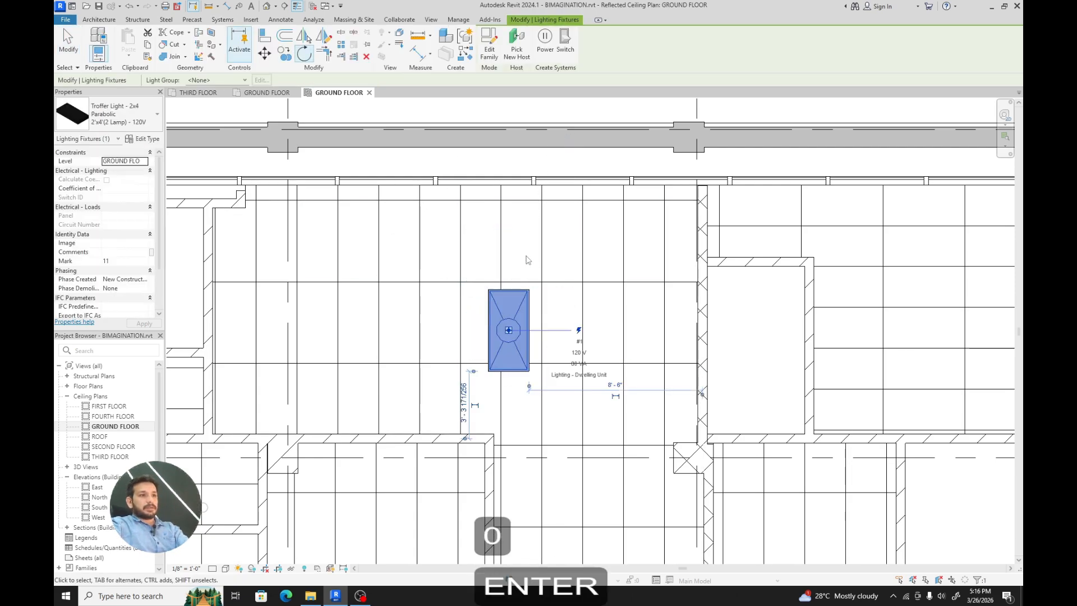
Align the 2x4 troffer light's upper and right edges with the adjacent ceiling grid lines
{"action": "key", "text": "l"}
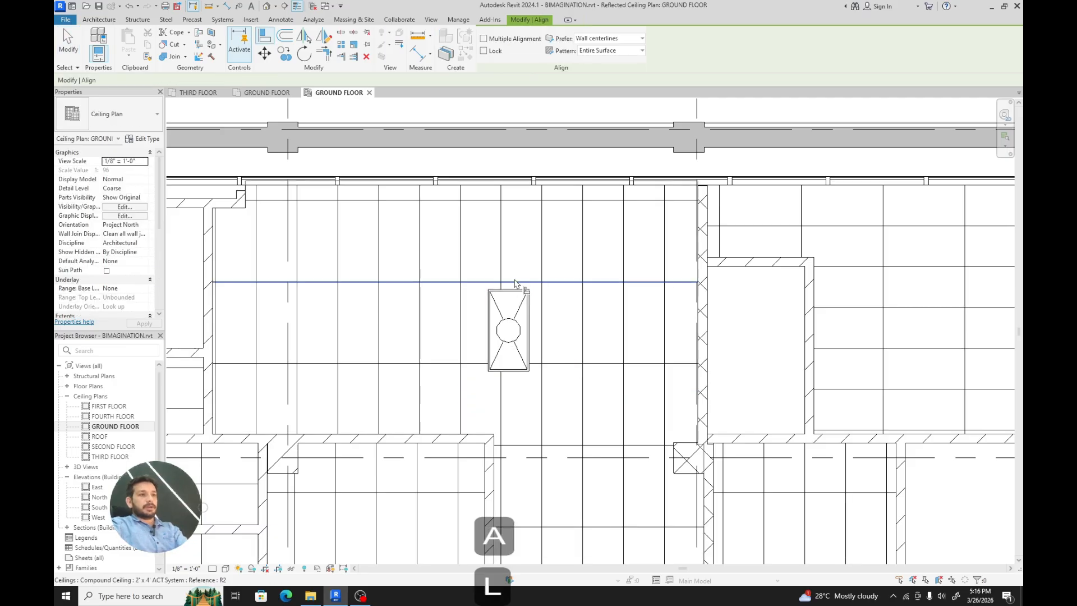
{"action": "left_click", "coordinate": [510, 282]}
{"action": "left_click", "coordinate": [541, 309]}
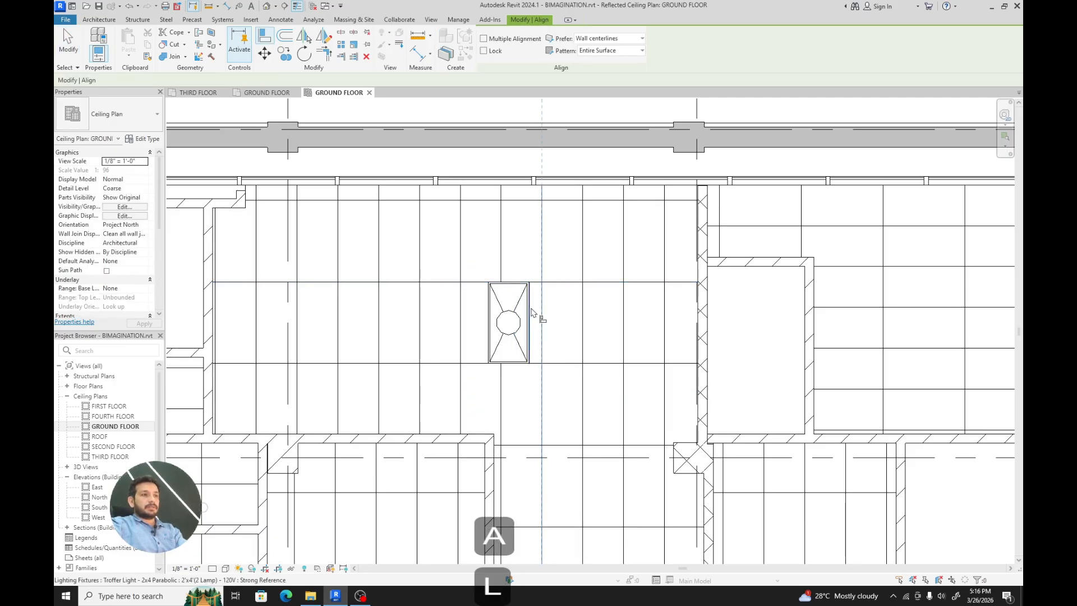
{"action": "left_click", "coordinate": [528, 314]}
{"action": "key", "text": "Escape"}
{"action": "key", "text": "Escape"}
Copy the aligned 2x4 troffer light horizontally five ceiling tiles to the left in the same room
{"action": "scroll", "coordinate": [537, 291], "scroll_direction": "down", "scroll_amount": 2}
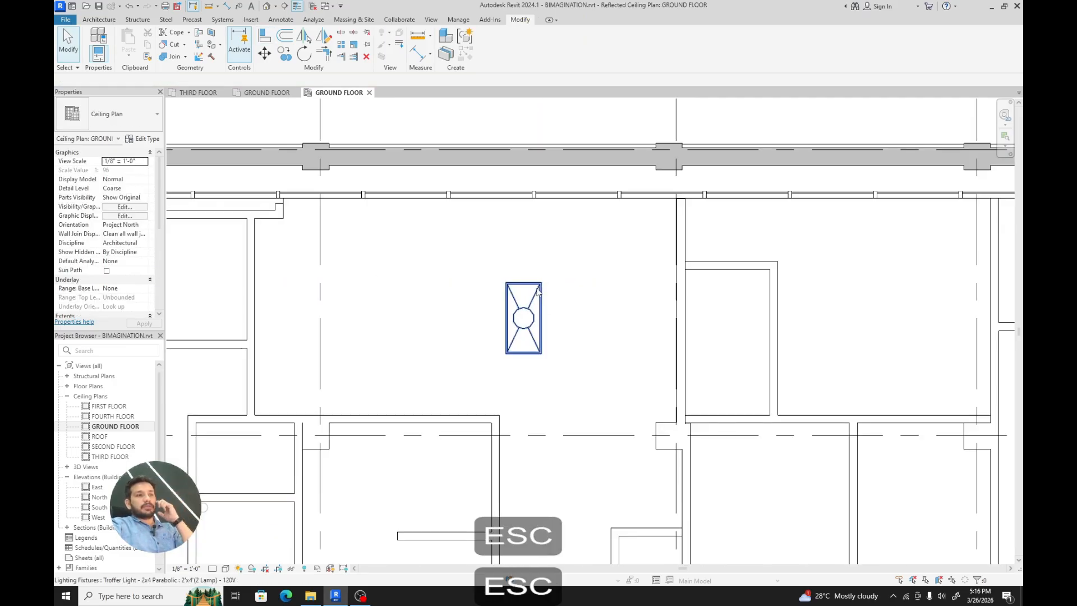
{"action": "left_click", "coordinate": [522, 314]}
{"action": "left_click", "coordinate": [284, 54]}
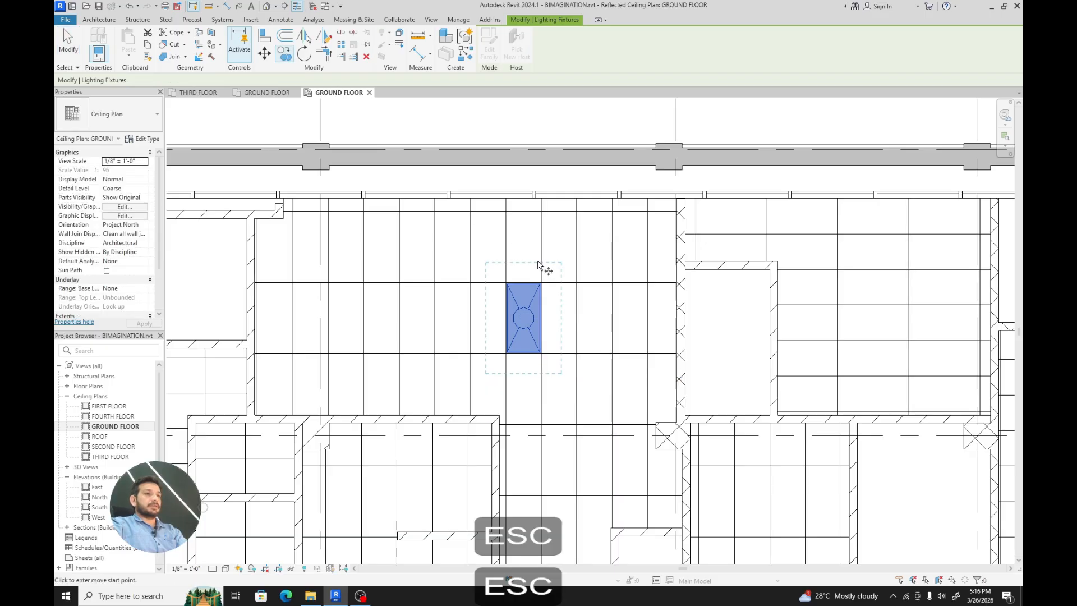
{"action": "left_click", "coordinate": [541, 260]}
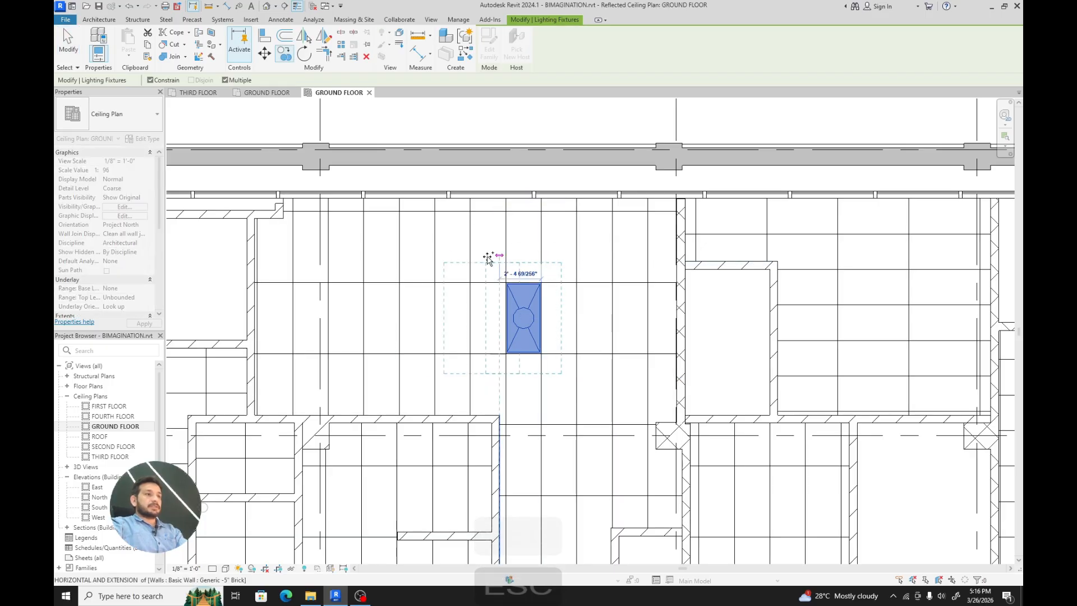
{"action": "left_click", "coordinate": [364, 256]}
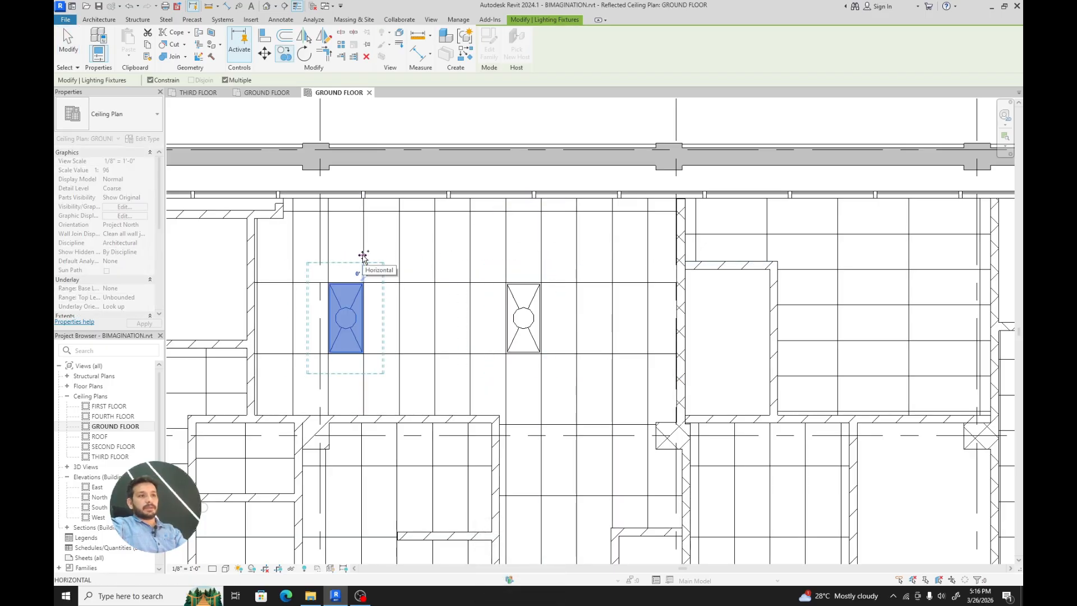
{"action": "key", "text": "Escape"}
{"action": "scroll", "coordinate": [477, 261], "scroll_direction": "down", "scroll_amount": 1}
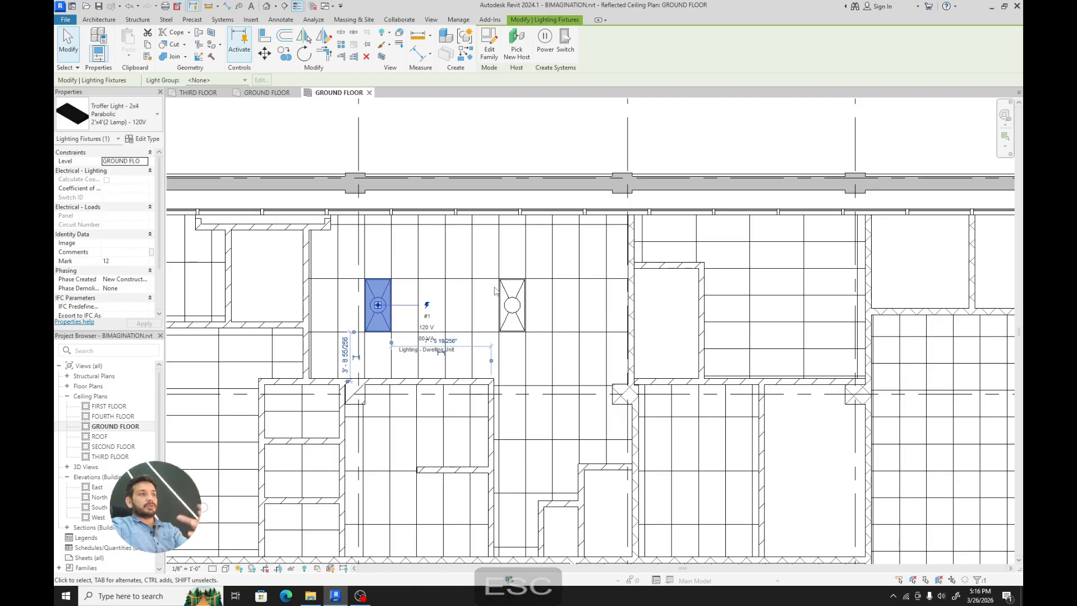
{"action": "key", "text": "Escape"}
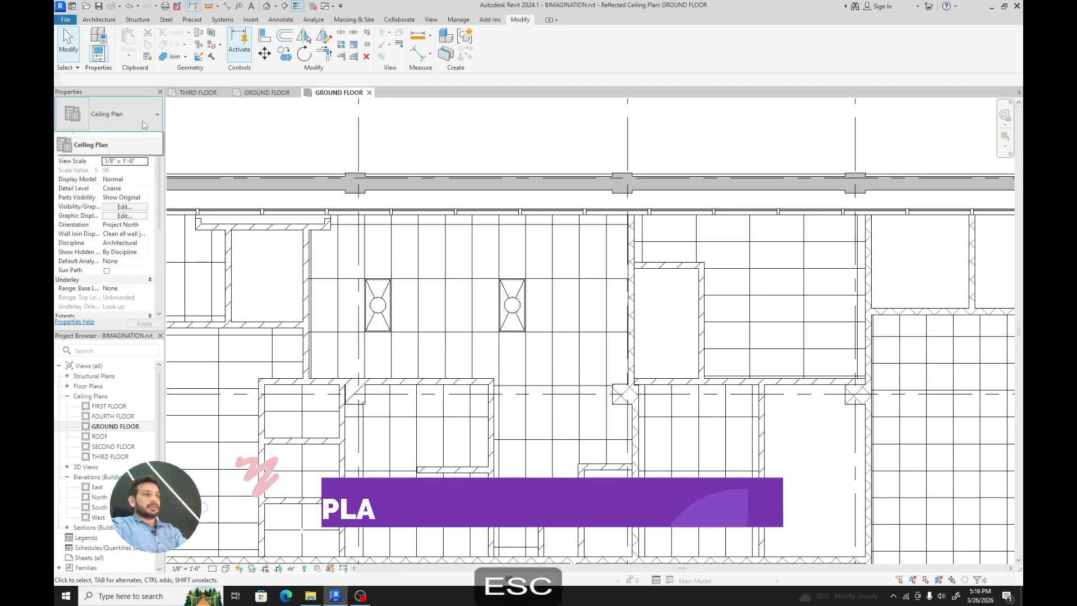
Place a Downlight - Recessed Can of type 6" Incandescent - 120V near the lower end of the narrow vertical corridor between grids C and D
{"action": "key", "text": "l"}
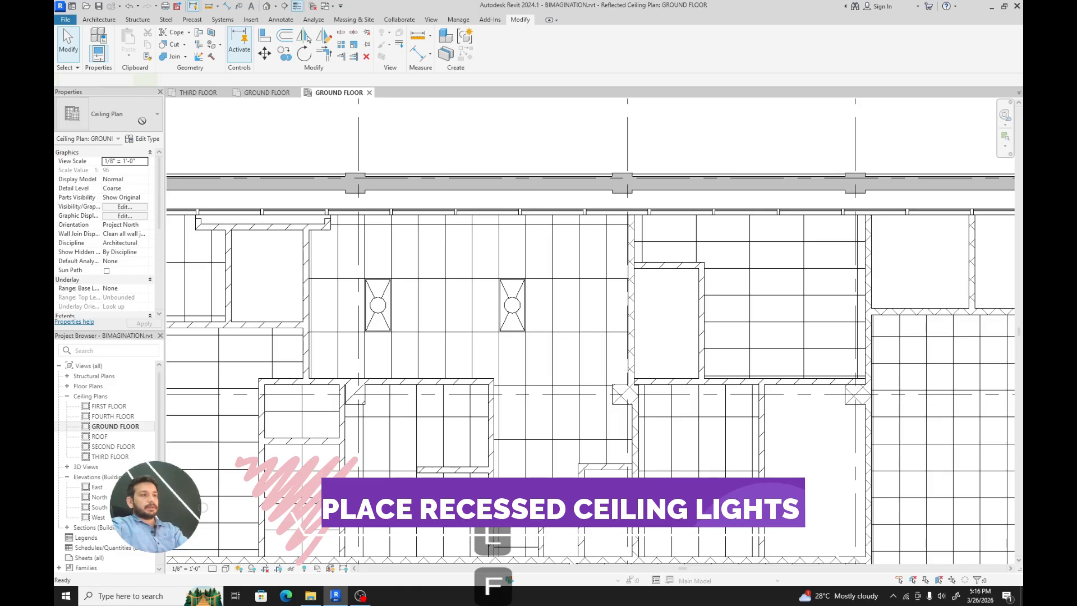
{"action": "key", "text": "f"}
{"action": "left_click", "coordinate": [129, 114]}
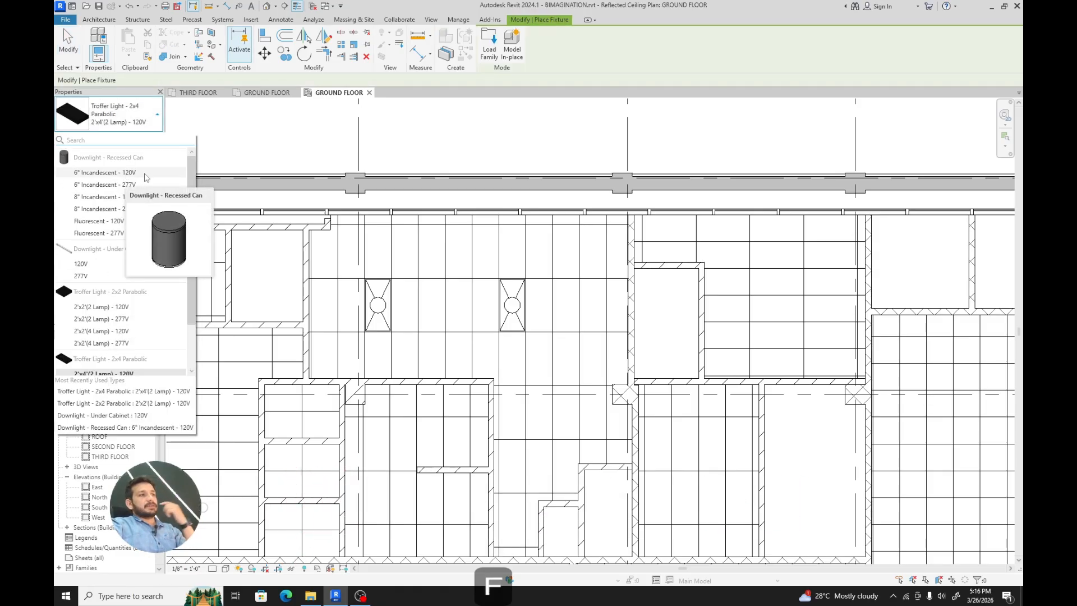
{"action": "left_click", "coordinate": [146, 173]}
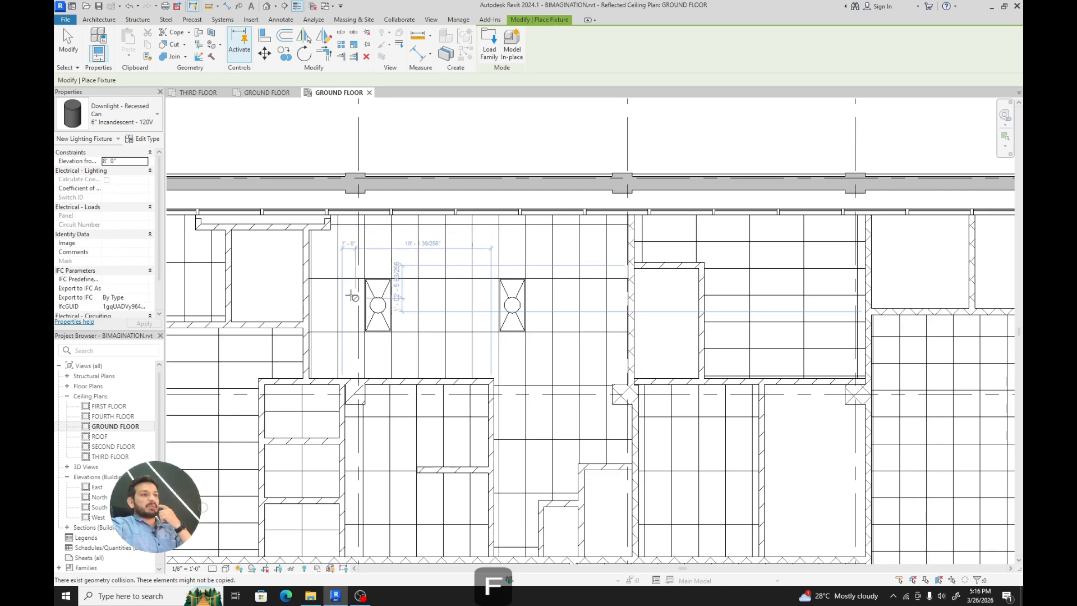
{"action": "scroll", "coordinate": [351, 295], "scroll_direction": "down", "scroll_amount": 3}
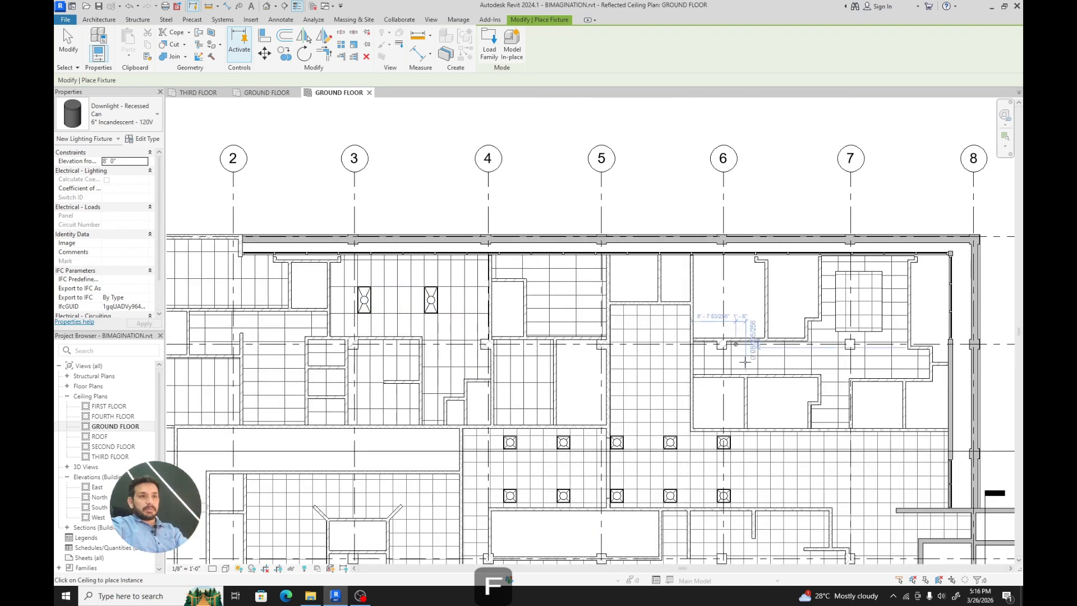
{"action": "middle_click_drag", "start_coordinate": [745, 361], "coordinate": [631, 268]}
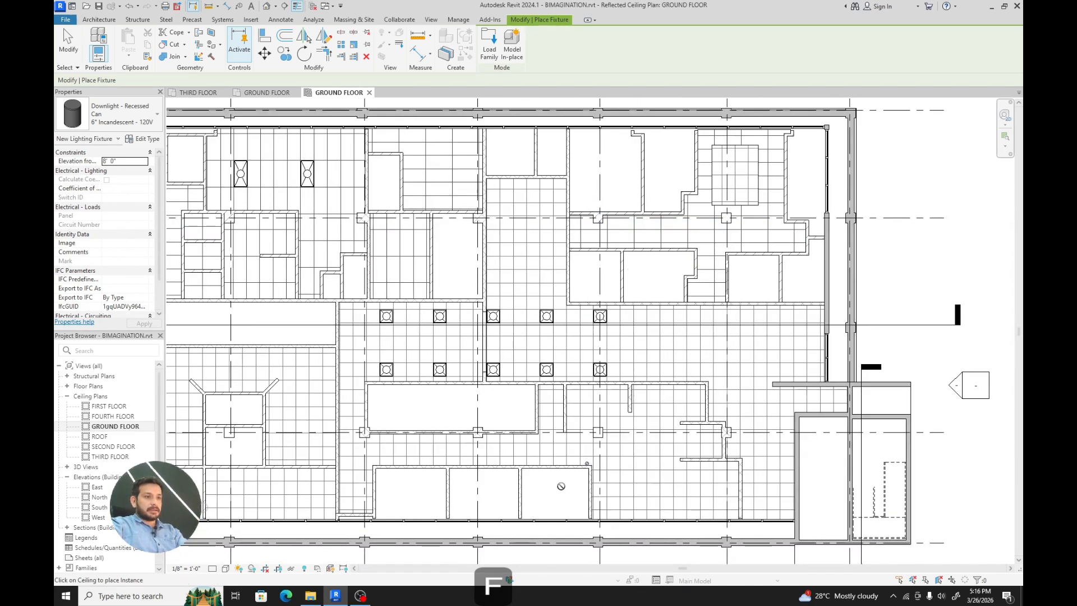
{"action": "middle_click_drag", "start_coordinate": [316, 425], "coordinate": [610, 398]}
{"action": "scroll", "coordinate": [601, 293], "scroll_direction": "up", "scroll_amount": 2}
{"action": "middle_click_drag", "start_coordinate": [600, 293], "coordinate": [802, 317]}
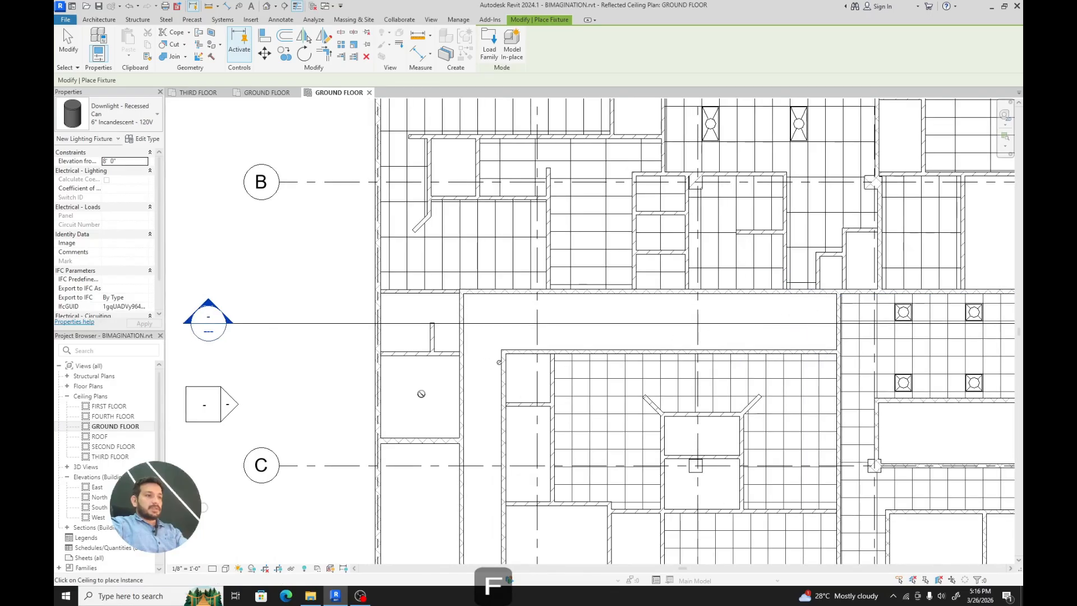
{"action": "scroll", "coordinate": [423, 390], "scroll_direction": "up", "scroll_amount": 1}
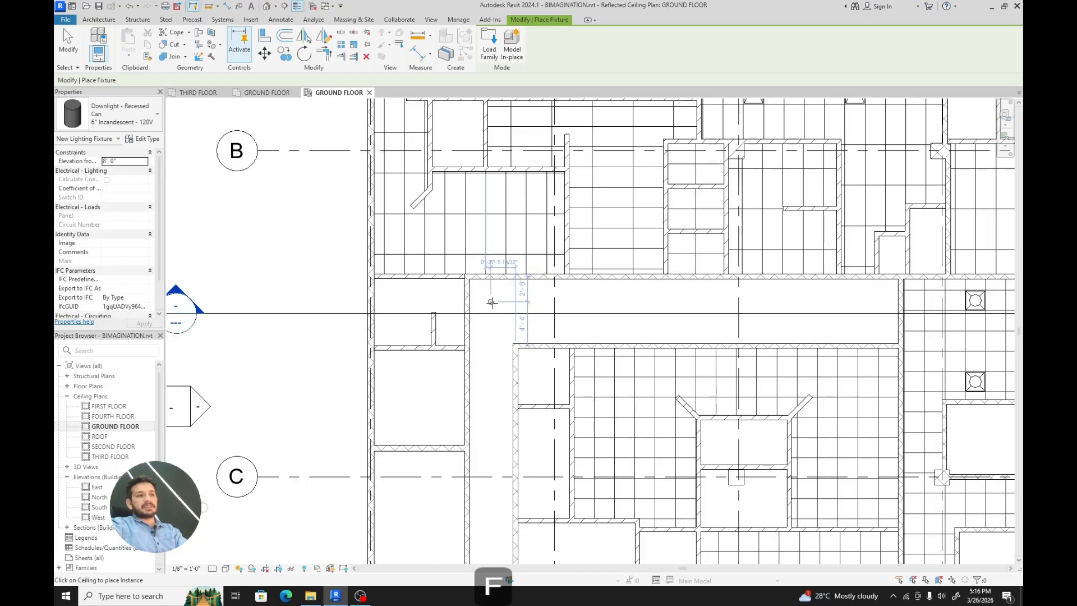
{"action": "middle_click_drag", "start_coordinate": [487, 364], "coordinate": [453, 253]}
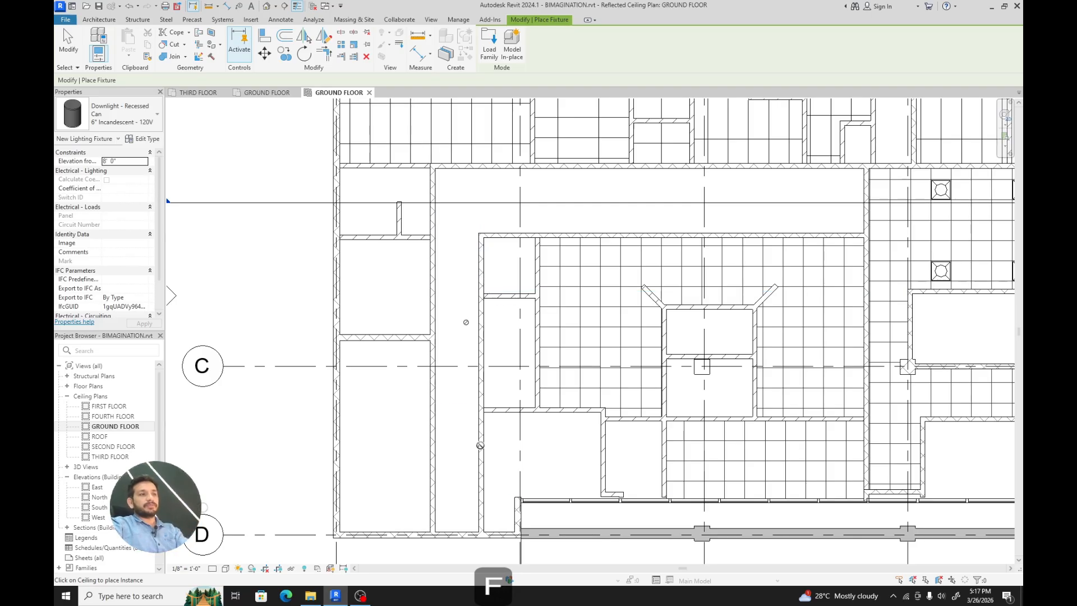
{"action": "scroll", "coordinate": [454, 480], "scroll_direction": "up", "scroll_amount": 2}
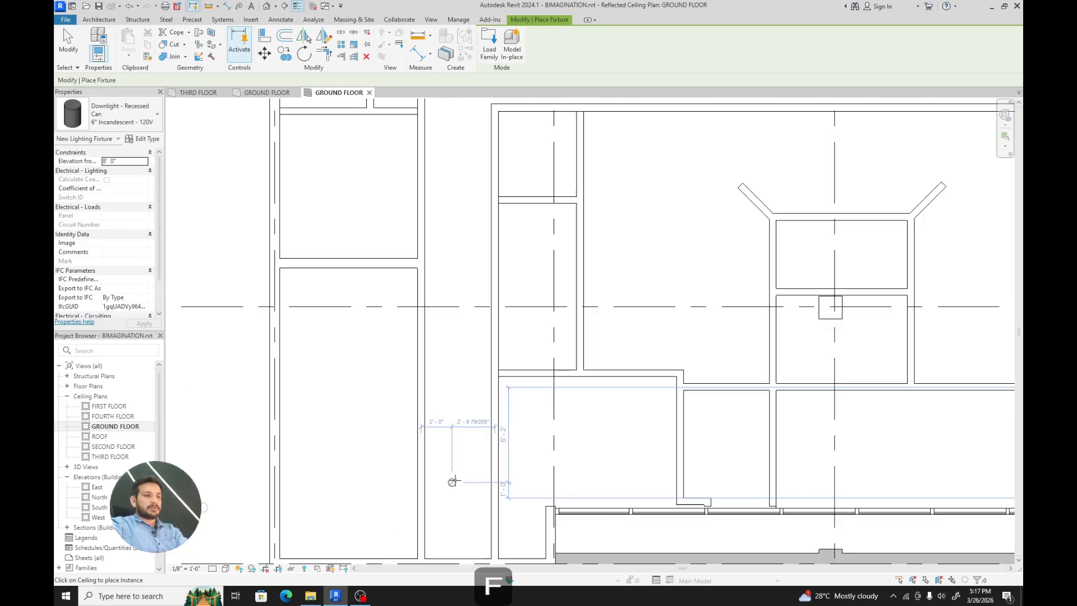
{"action": "left_click", "coordinate": [459, 527]}
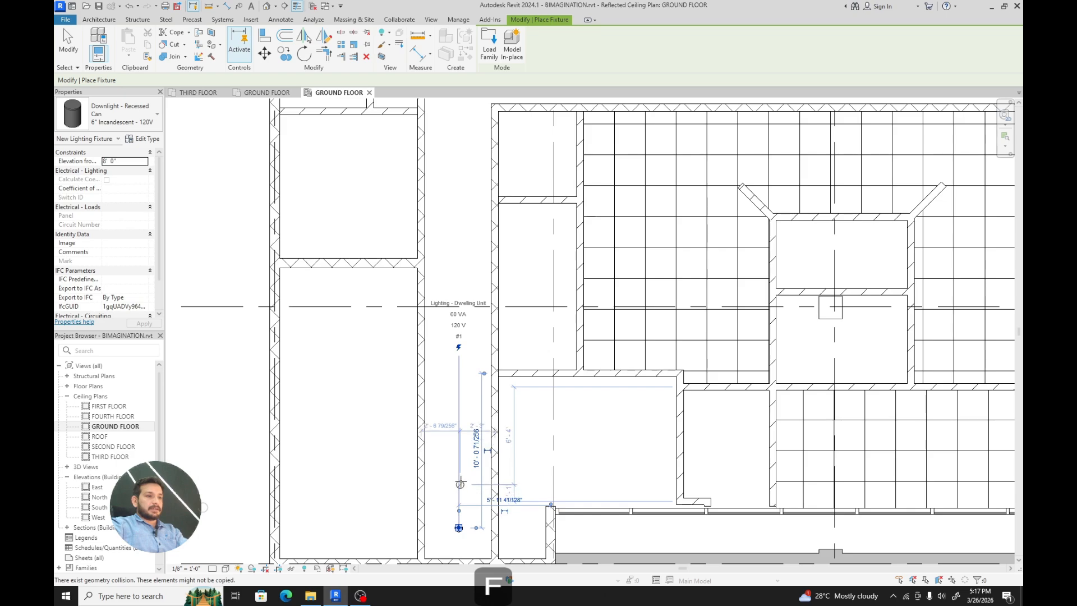
{"action": "key", "text": "Escape"}
Make three copies of the recessed downlight straight up the vertical corridor at 5' spacing
{"action": "left_click", "coordinate": [458, 527]}
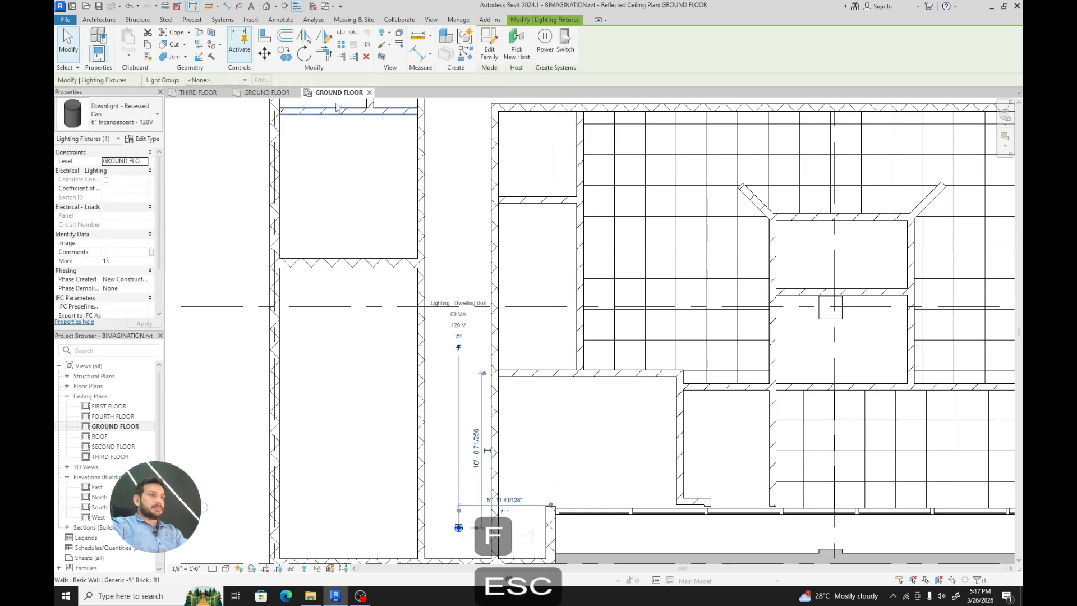
{"action": "left_click", "coordinate": [290, 56]}
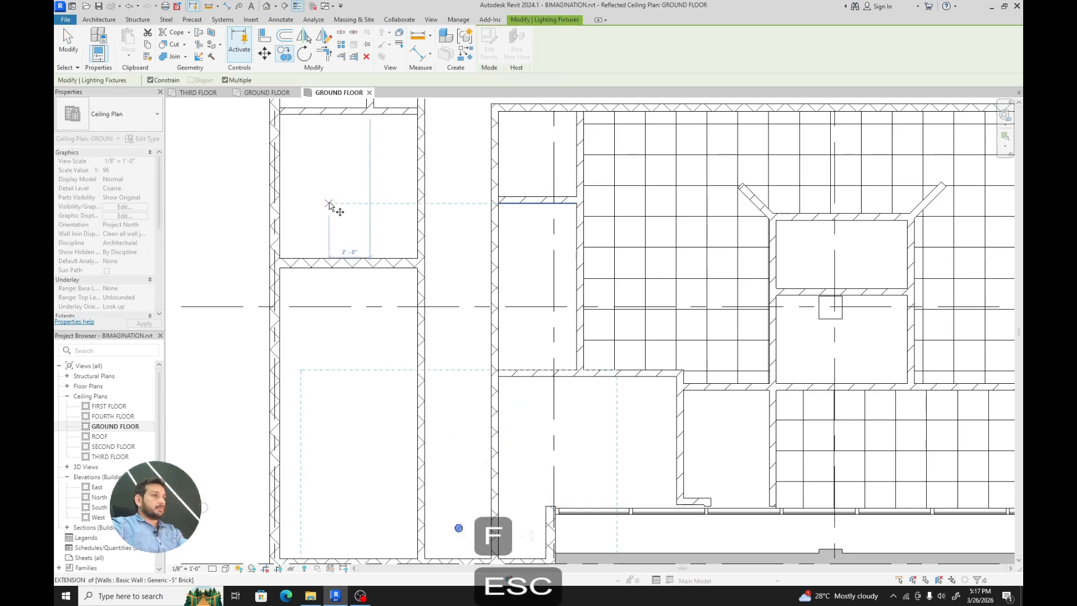
{"action": "left_click", "coordinate": [458, 527]}
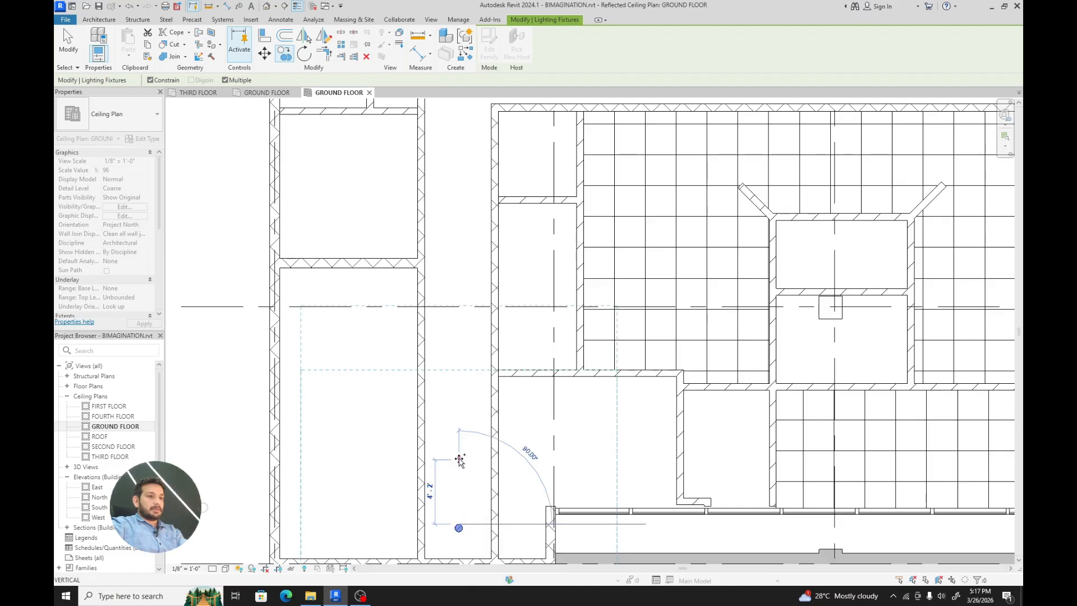
{"action": "type", "text": "5"}
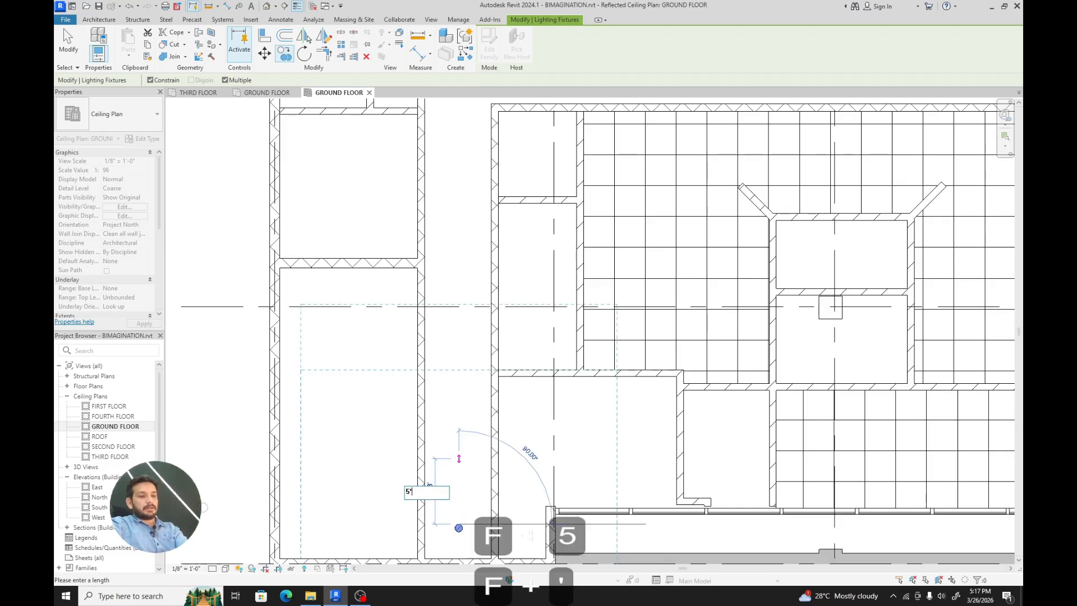
{"action": "key", "text": "Return"}
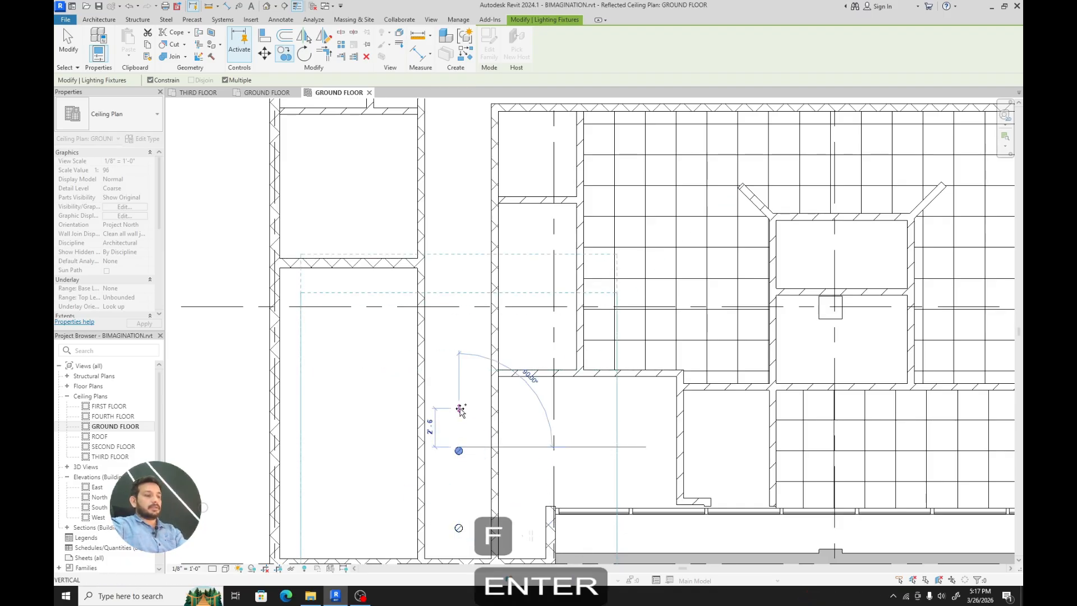
{"action": "type", "text": "5"}
{"action": "key", "text": "Return"}
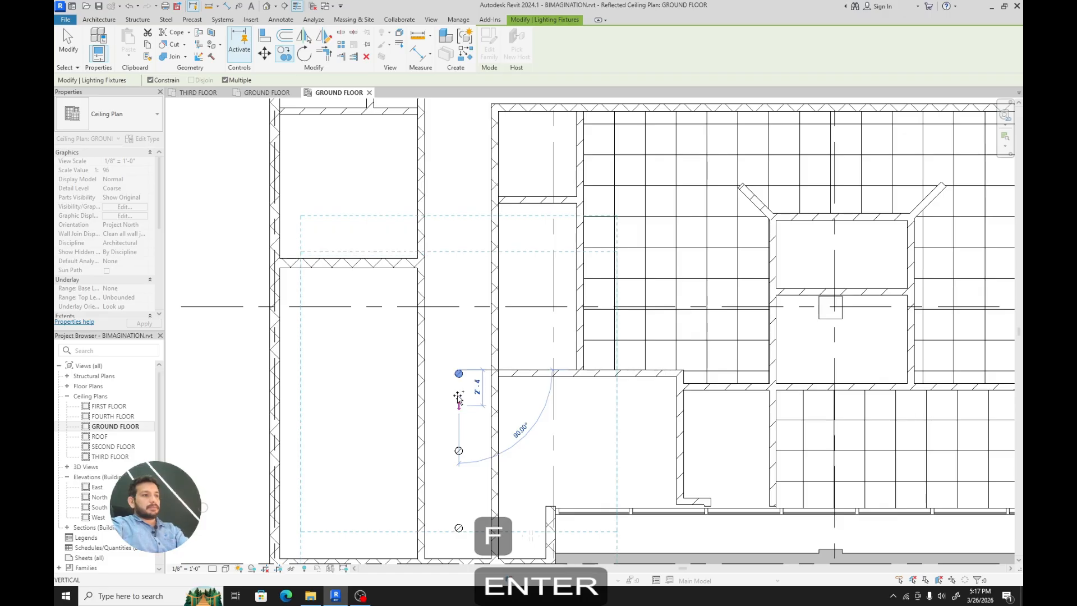
{"action": "type", "text": "5"}
{"action": "key", "text": "Return"}
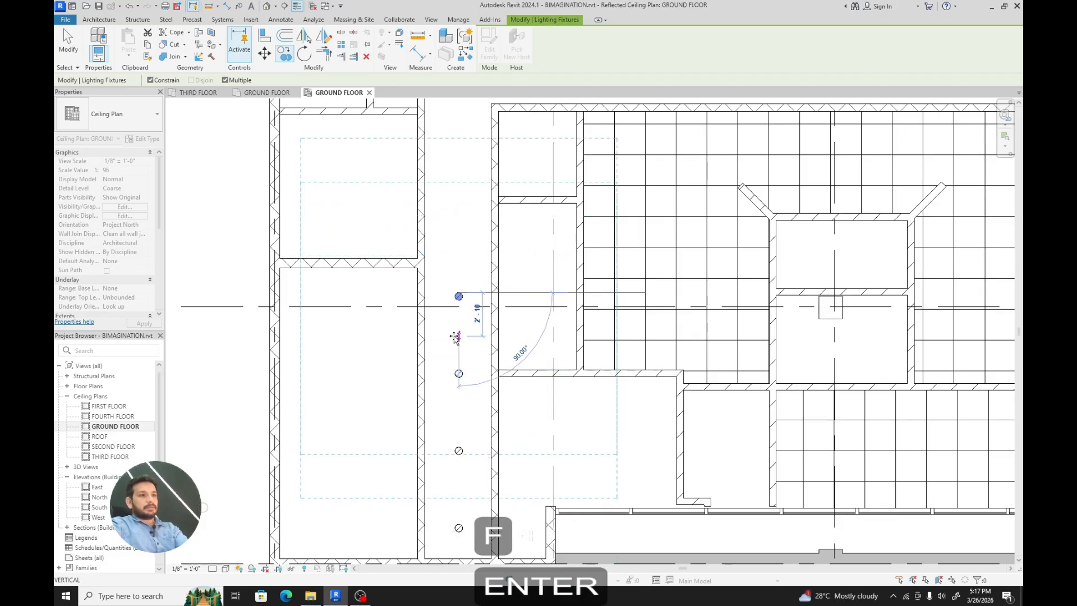
Try to add one more downlight copy at a 5' distance in the vertical corridor
{"action": "type", "text": "5"}
{"action": "key", "text": "Return"}
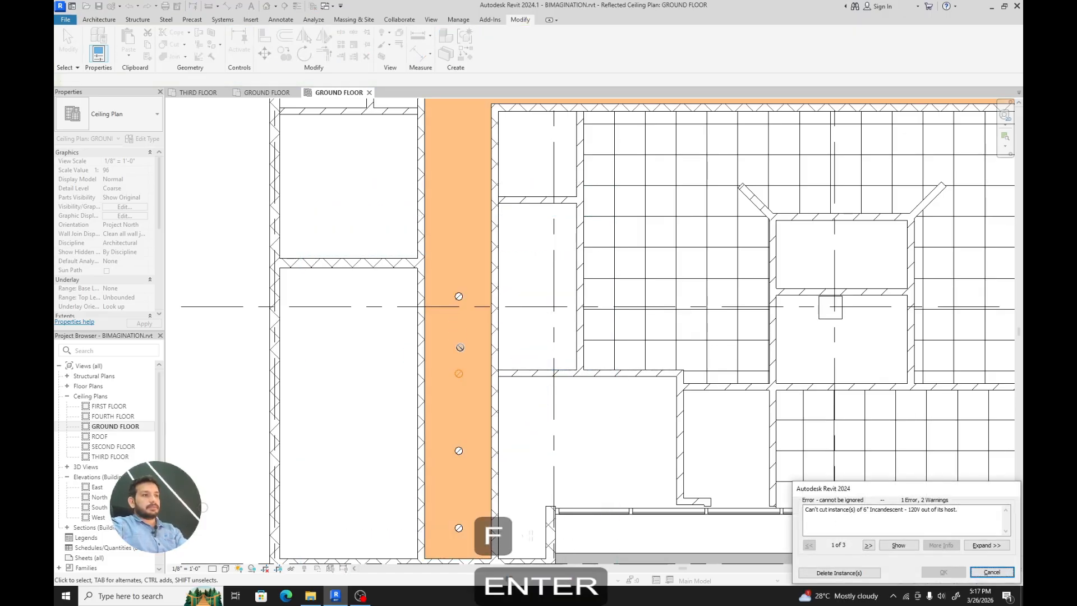
{"action": "key", "text": "Escape"}
Start placing a lighting fixture and browse the Internal lighting families available to load, closing the browser without loading any
{"action": "scroll", "coordinate": [461, 370], "scroll_direction": "down", "scroll_amount": 2}
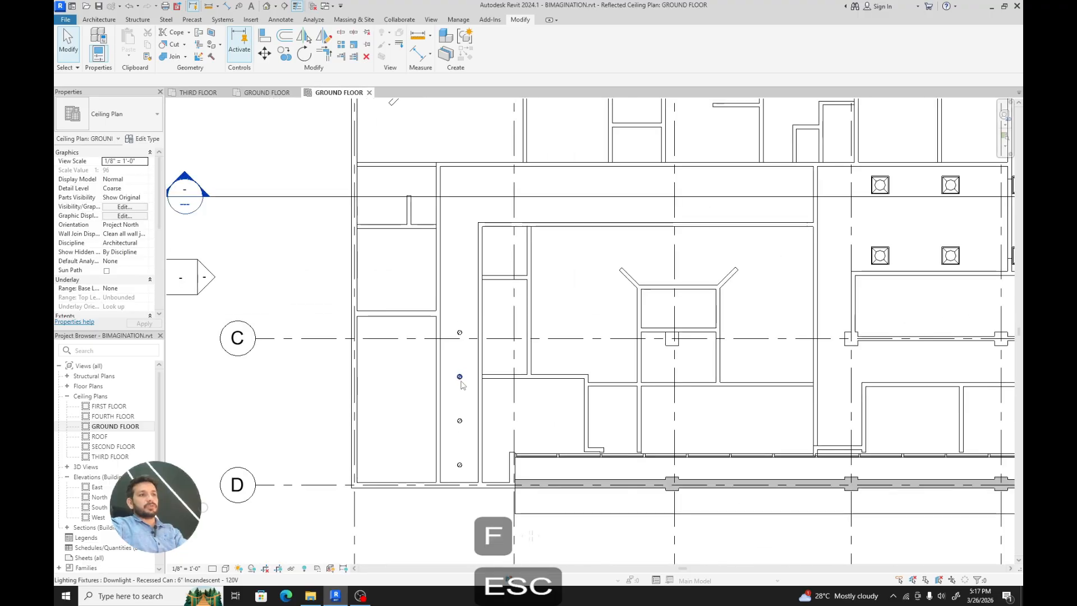
{"action": "scroll", "coordinate": [461, 384], "scroll_direction": "down", "scroll_amount": 4}
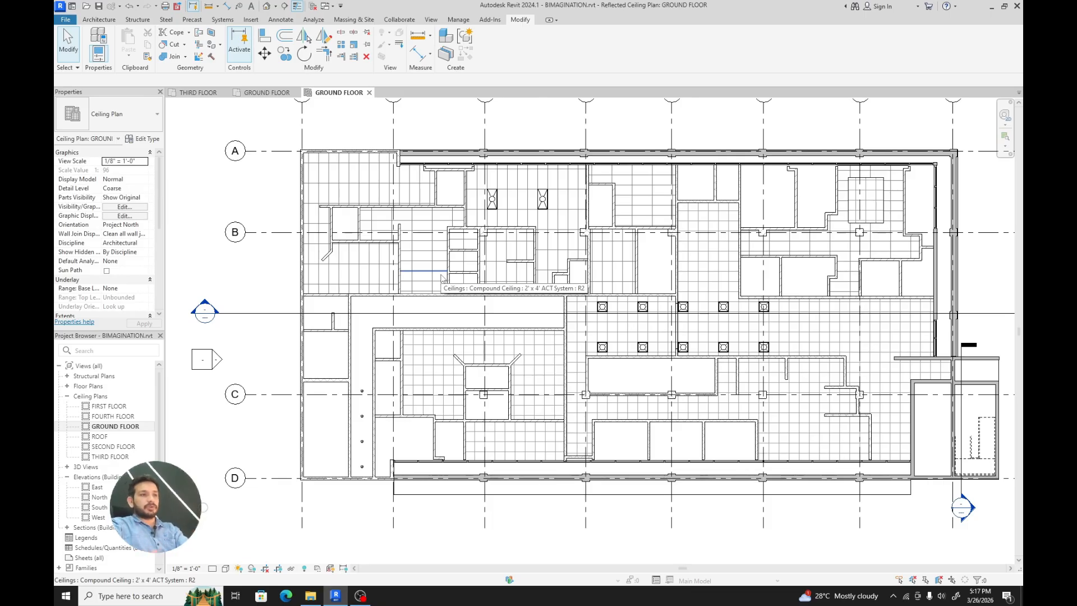
{"action": "middle_click_drag", "start_coordinate": [465, 320], "coordinate": [443, 362]}
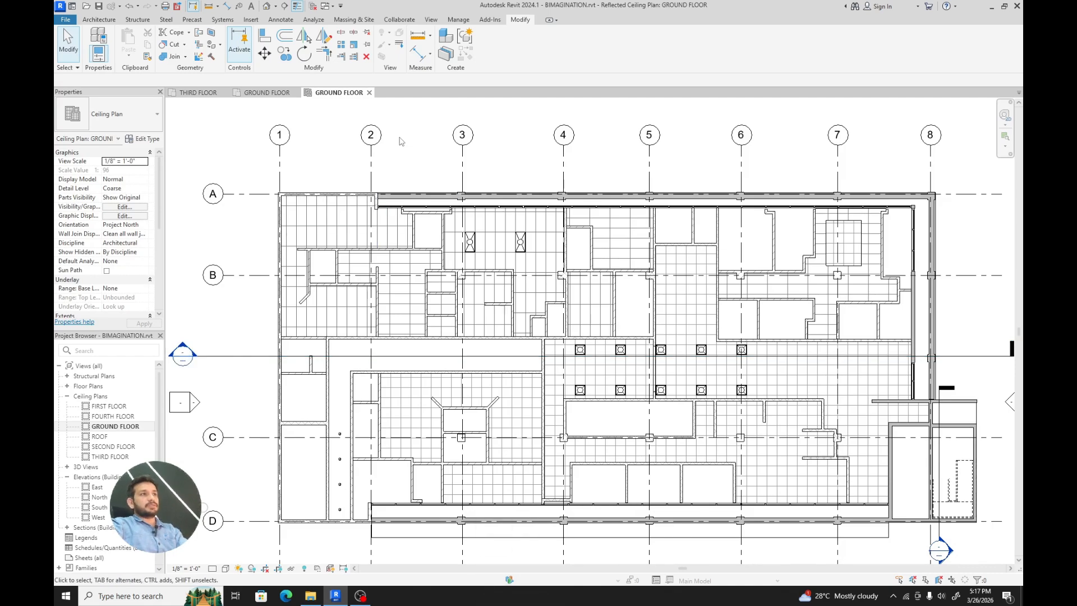
{"action": "left_click", "coordinate": [224, 21]}
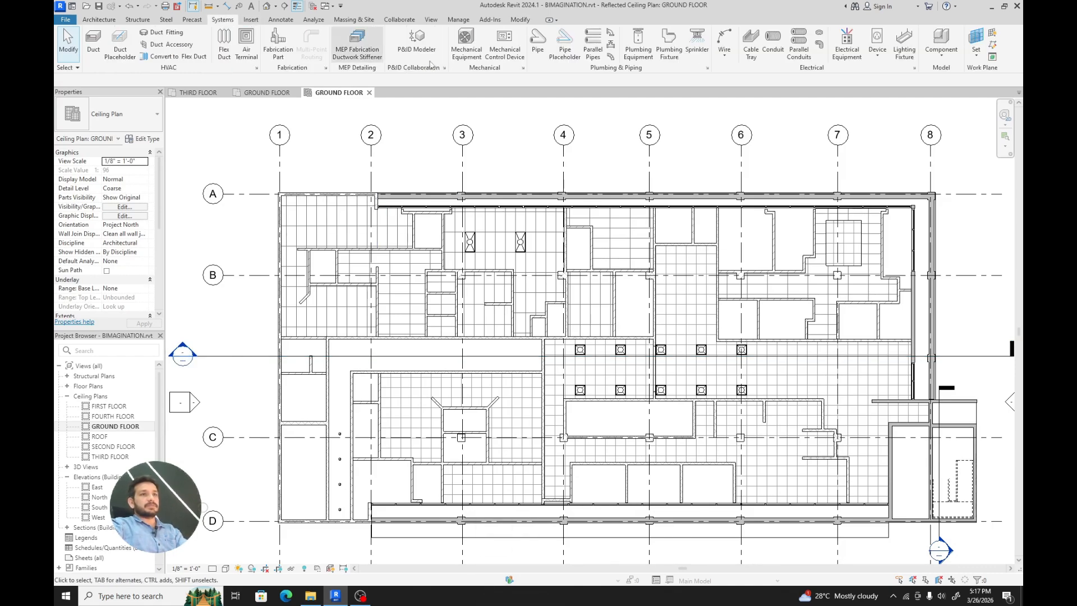
{"action": "key", "text": "f"}
{"action": "key", "text": "Escape"}
{"action": "left_click", "coordinate": [904, 52]}
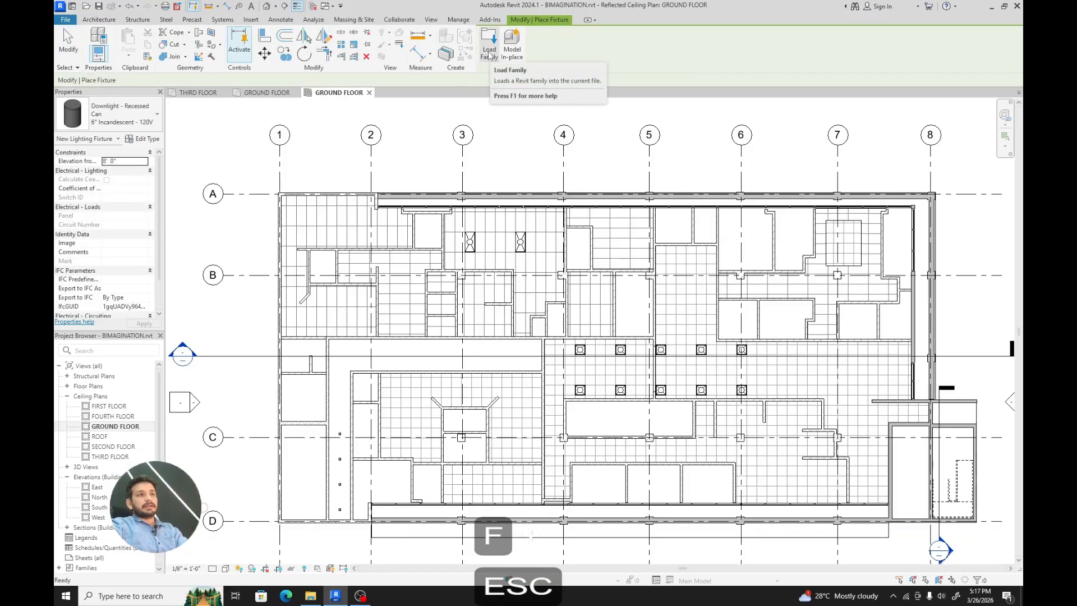
{"action": "left_click", "coordinate": [492, 54]}
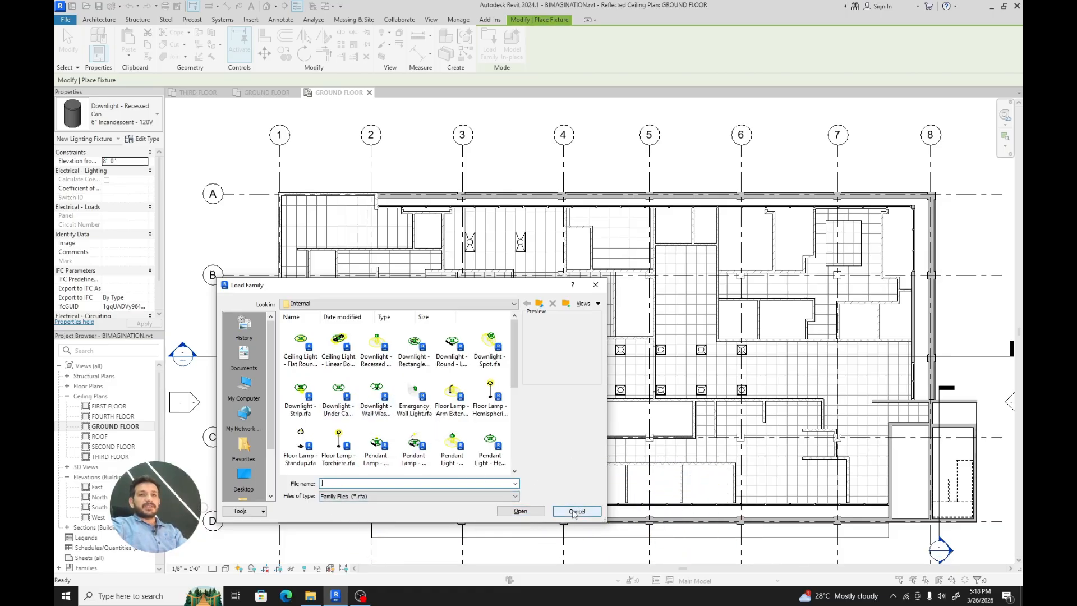
{"action": "left_click", "coordinate": [576, 511]}
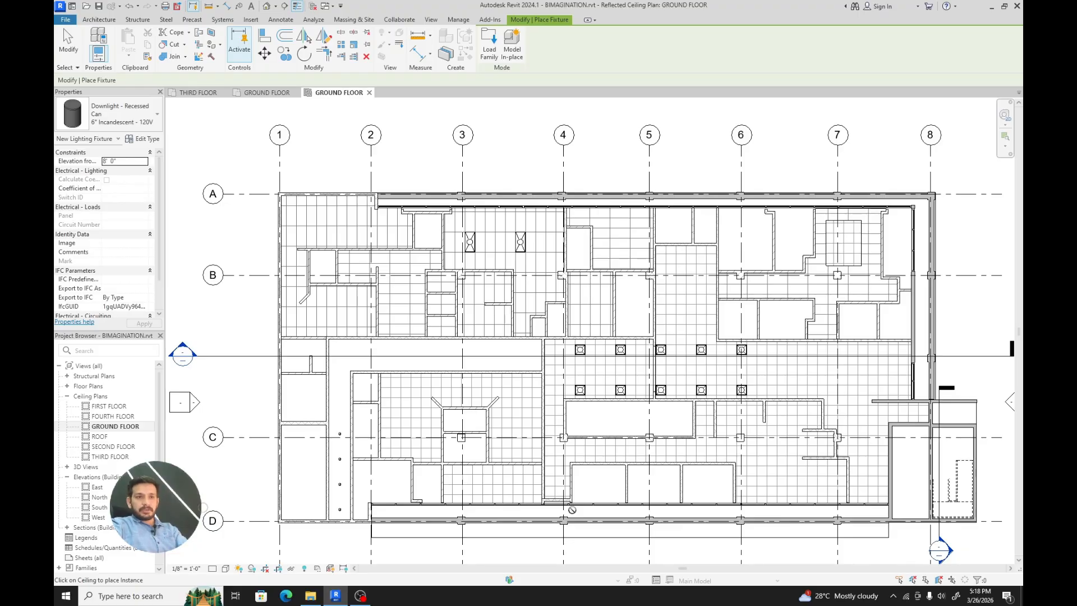